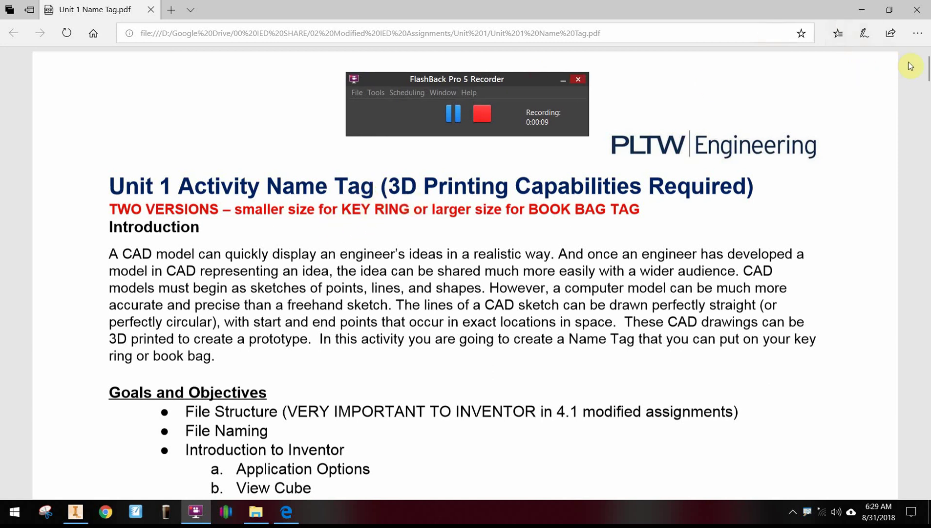
# Review the Book Bag Tag activity instructions and the dimensioned sketch in the Name Tag PDF
pyautogui.moveTo(927, 70); pyautogui.dragTo(884, 396)
pyautogui.scroll(-1, 885, 395)
pyautogui.scroll(1, 885, 394)
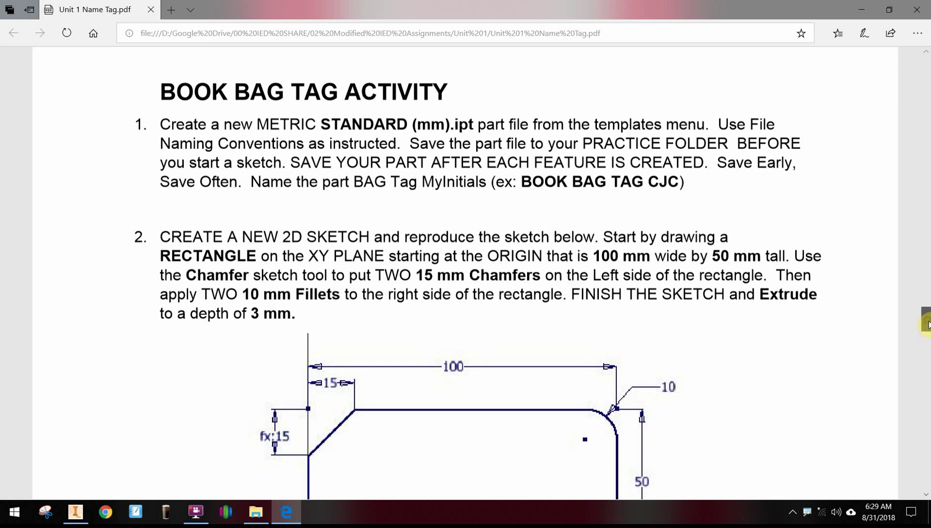
pyautogui.scroll(-2, 927, 327)
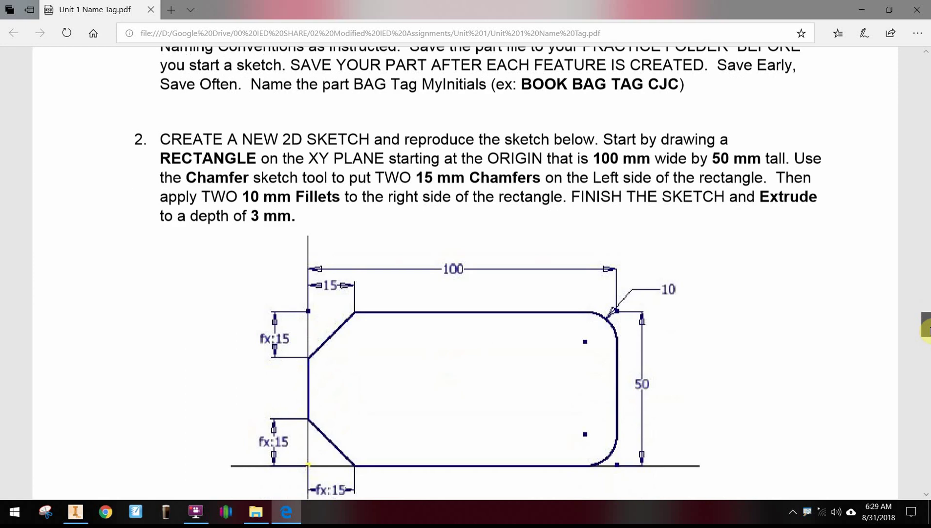
pyautogui.scroll(-1, 926, 328)
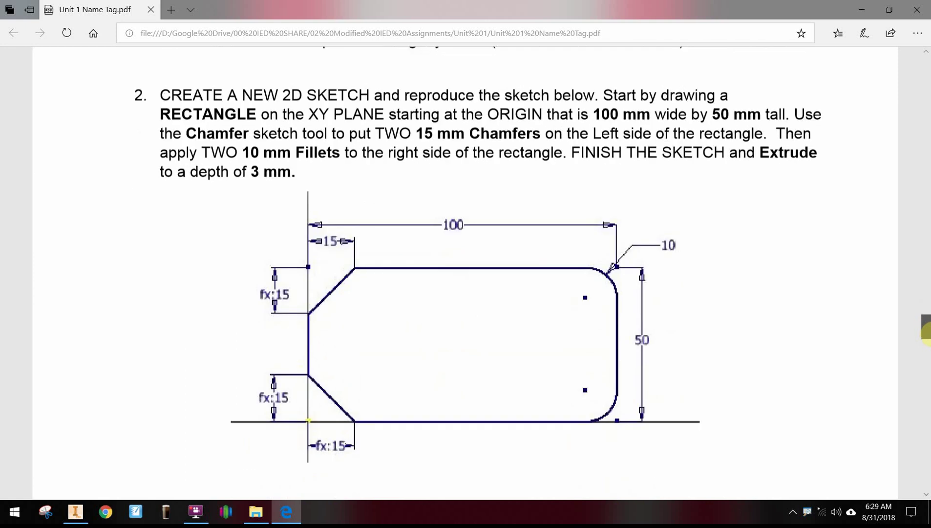
pyautogui.scroll(4, 927, 328)
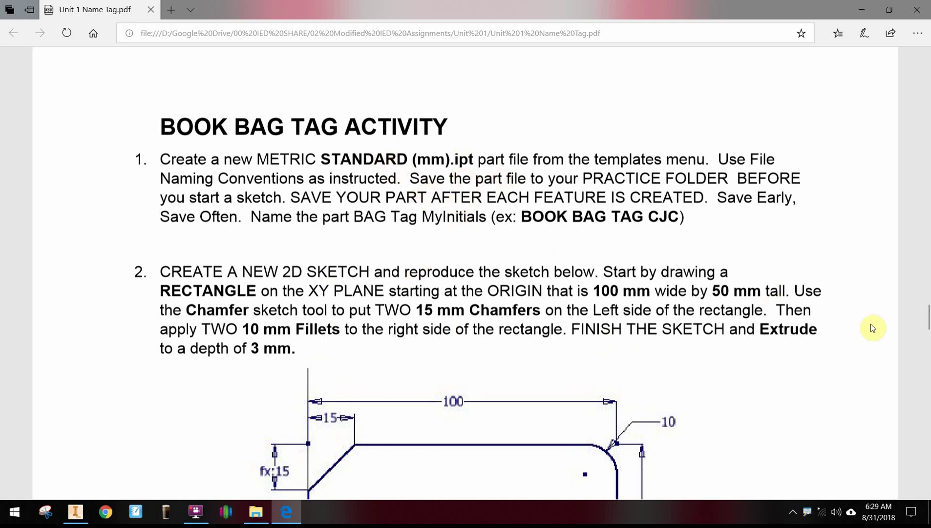
pyautogui.moveTo(927, 317); pyautogui.dragTo(928, 329)
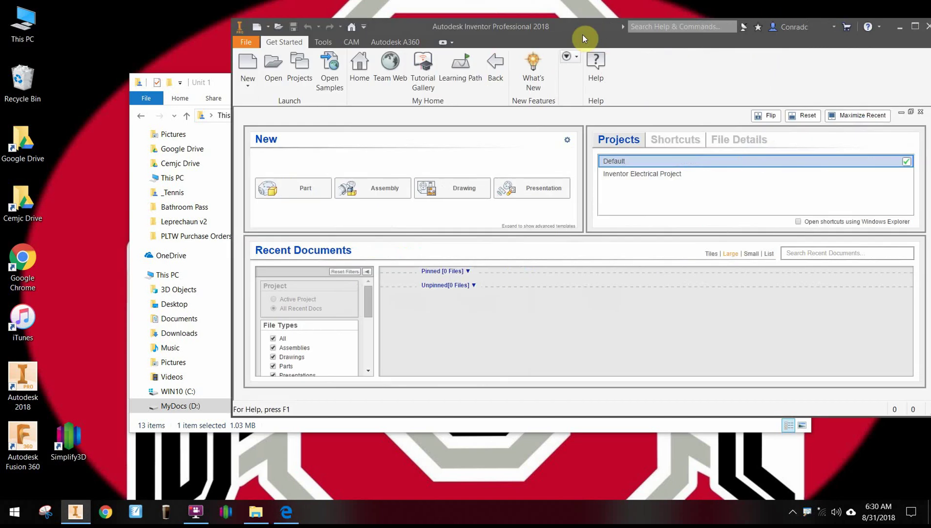
# Switch to Autodesk Inventor, maximize its window and create a new part from the metric Standard (mm).ipt template
pyautogui.moveTo(581, 37); pyautogui.dragTo(435, 48)
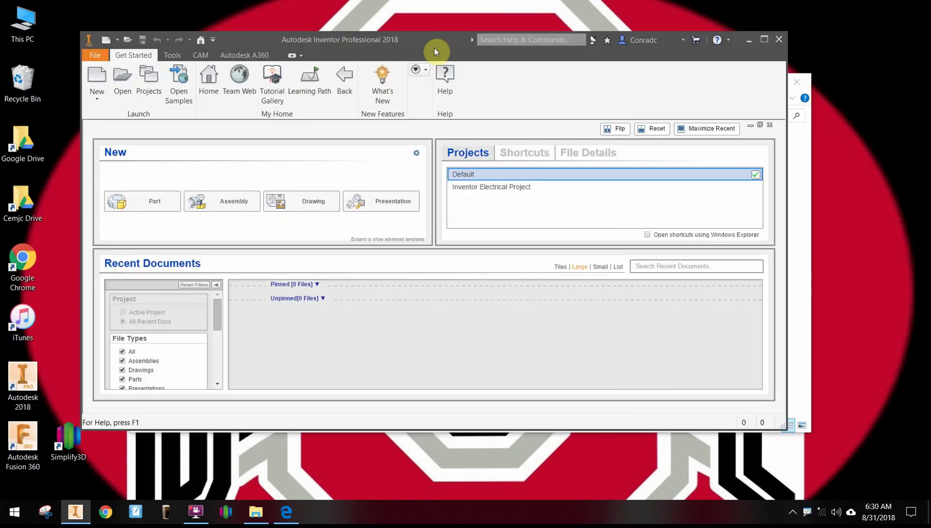
pyautogui.click(764, 42)
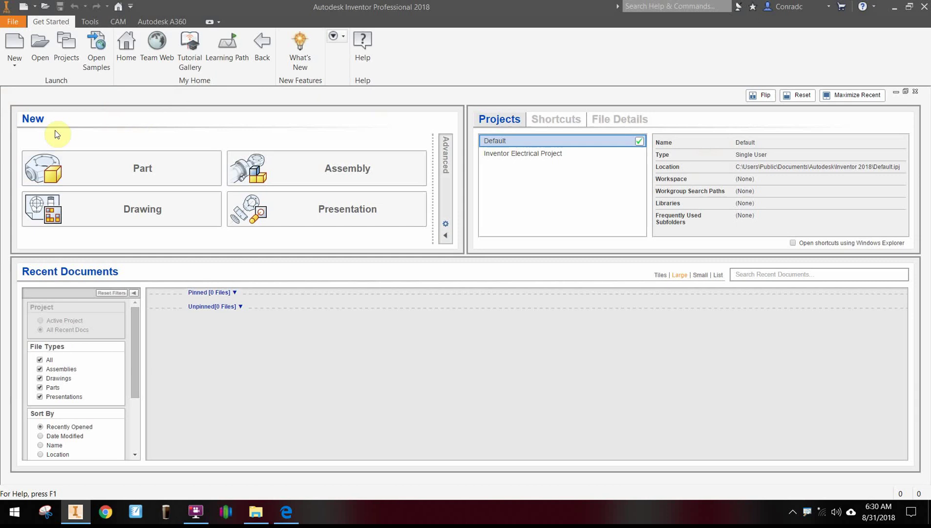
pyautogui.click(14, 69)
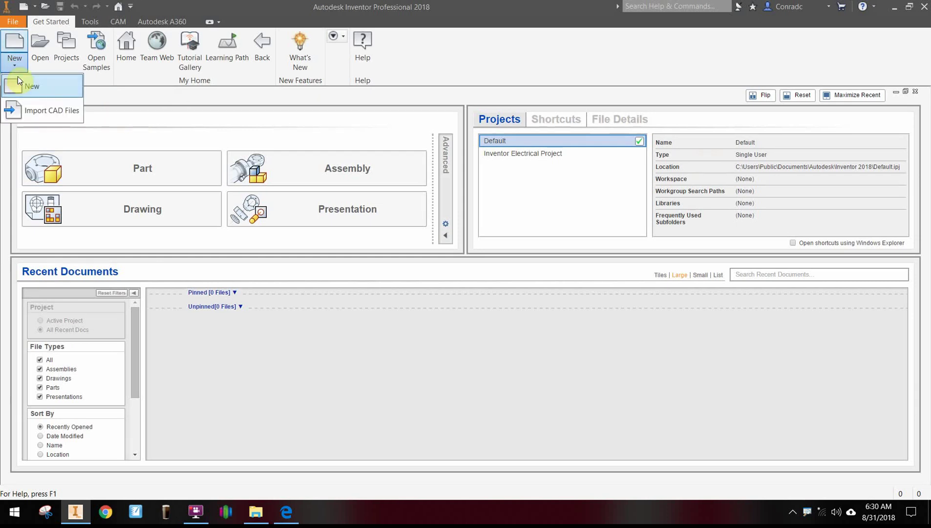
pyautogui.click(18, 85)
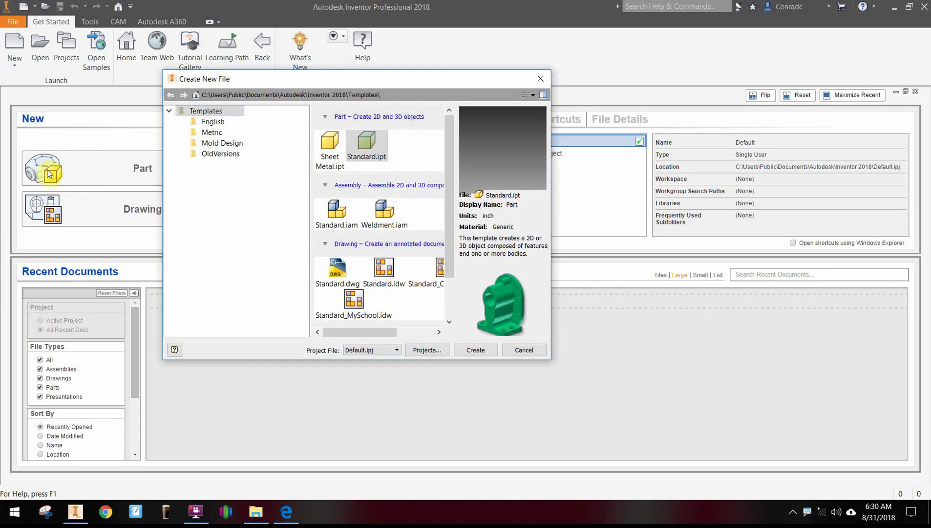
pyautogui.click(212, 132)
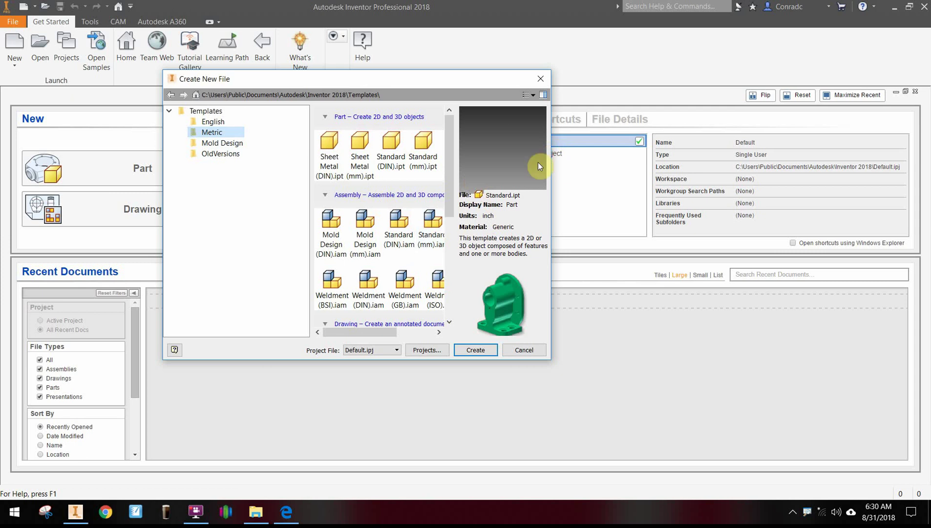
pyautogui.click(423, 153)
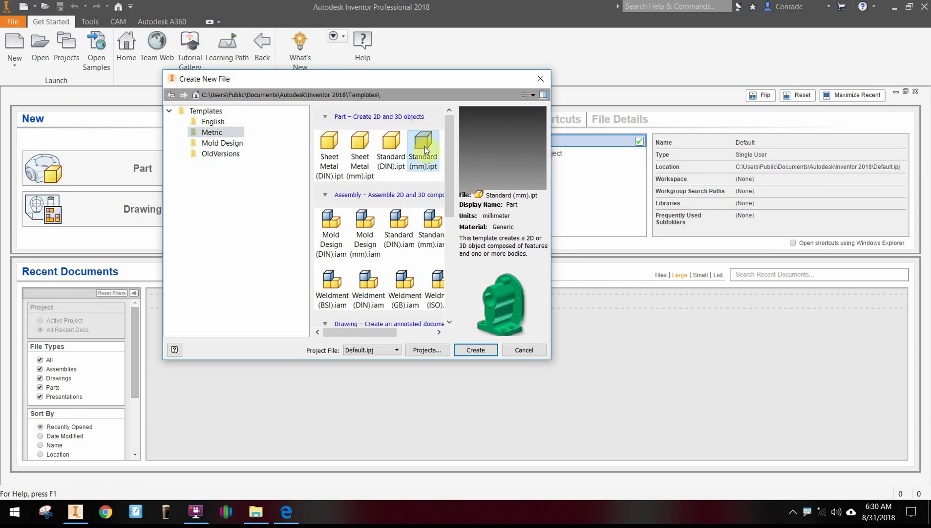
pyautogui.click(468, 350)
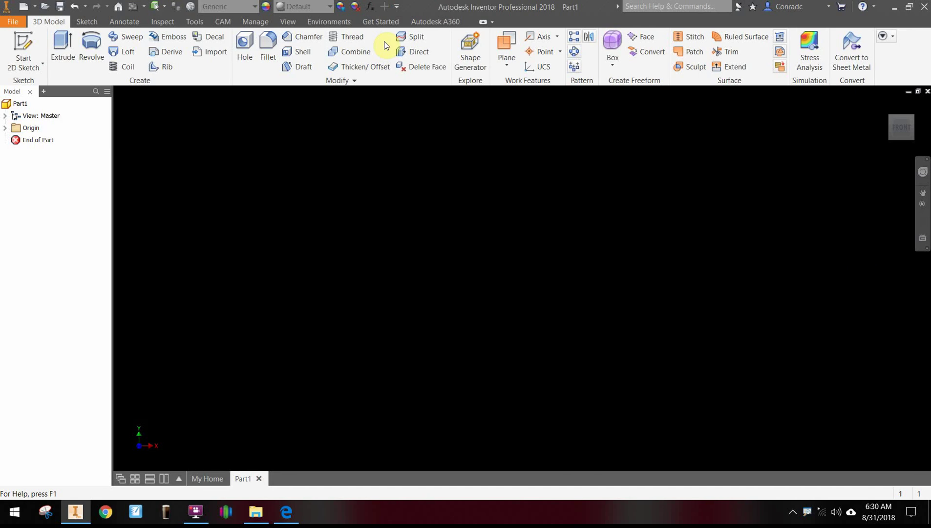
# Start a 2D sketch on the XY plane and draw a rectangle from the origin, 100 mm wide and 50 mm tall
pyautogui.click(30, 43)
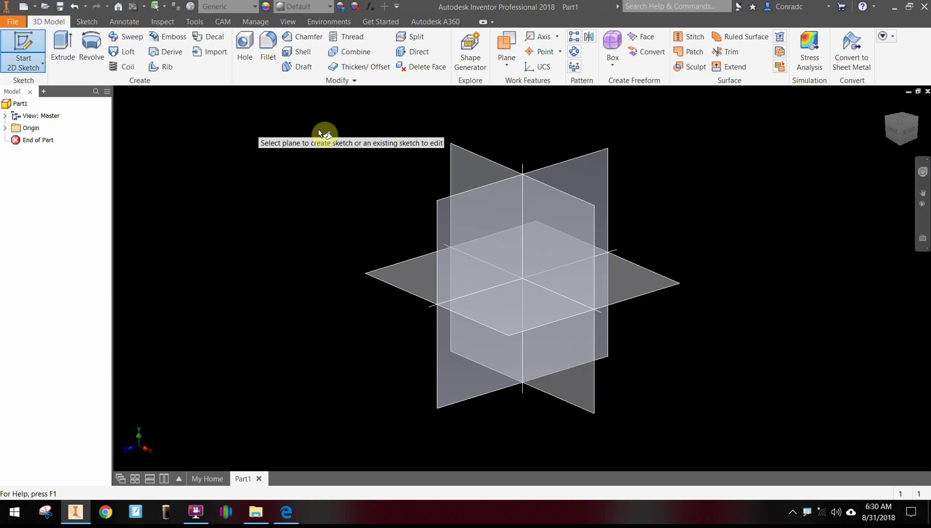
pyautogui.click(458, 161)
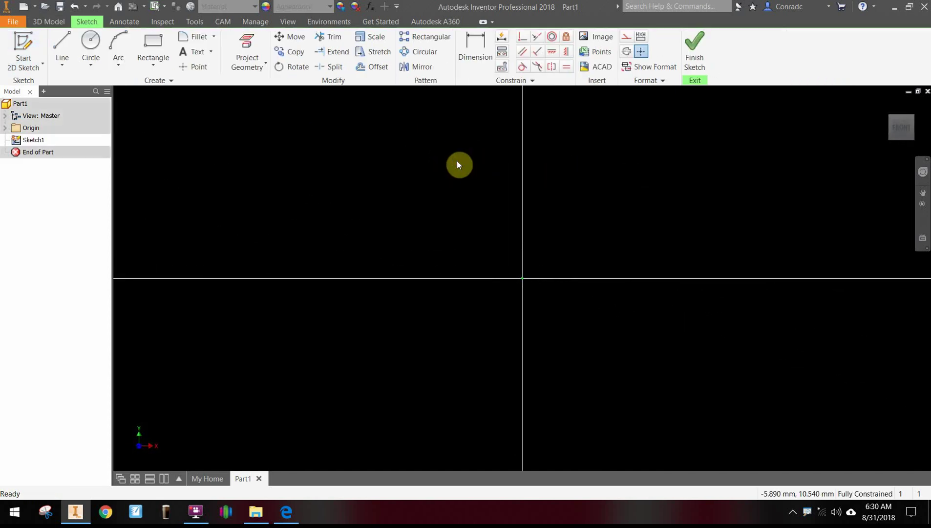
pyautogui.click(152, 42)
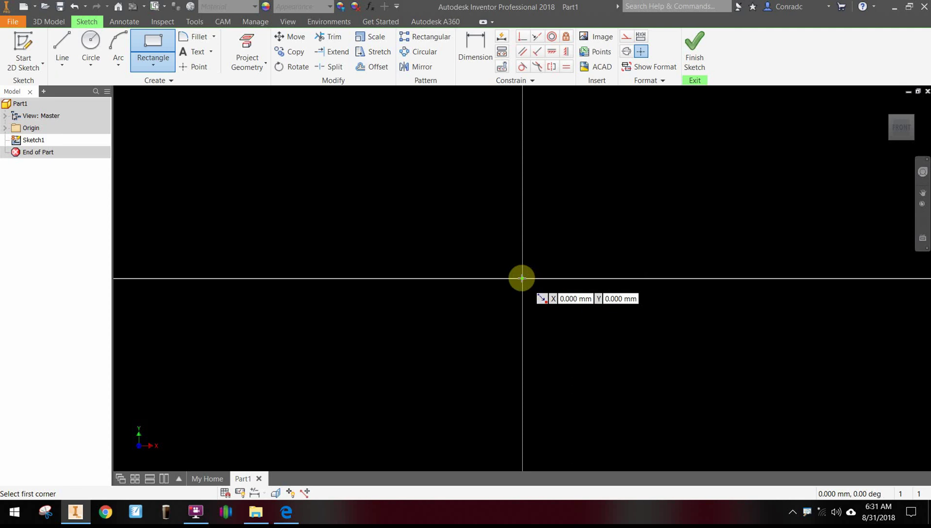
pyautogui.click(521, 278)
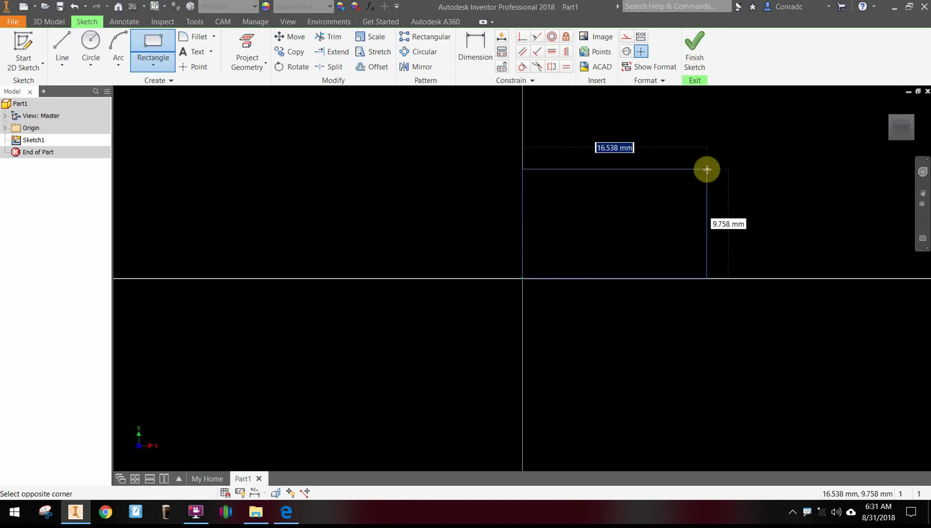
pyautogui.write('100')
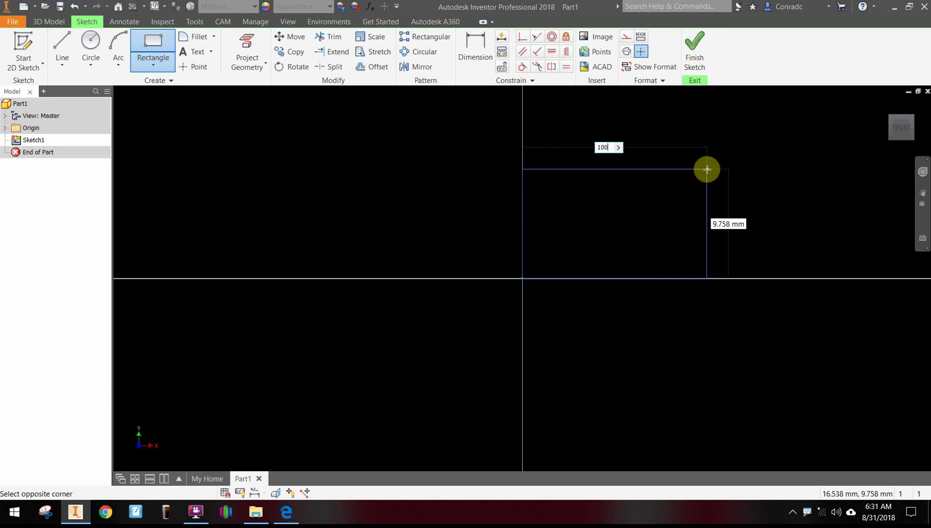
pyautogui.press('Tab')
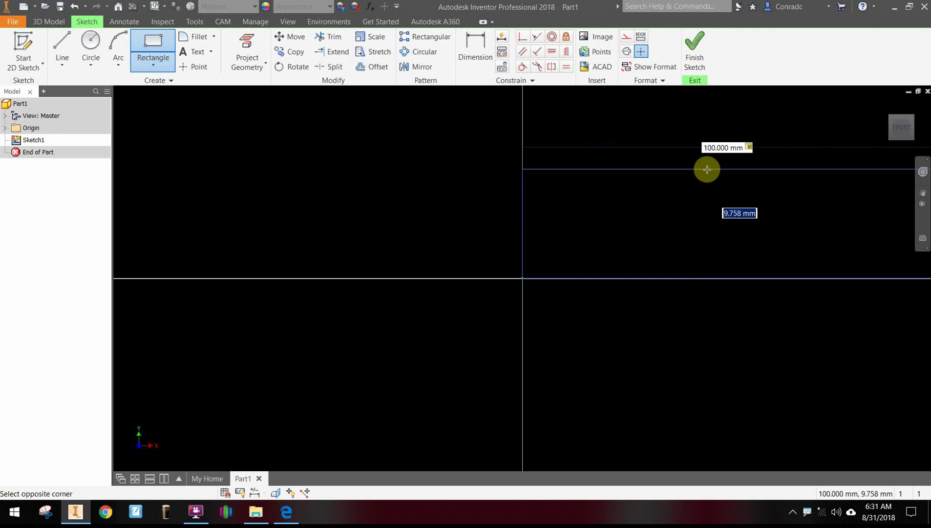
pyautogui.write('50')
pyautogui.press('Return')
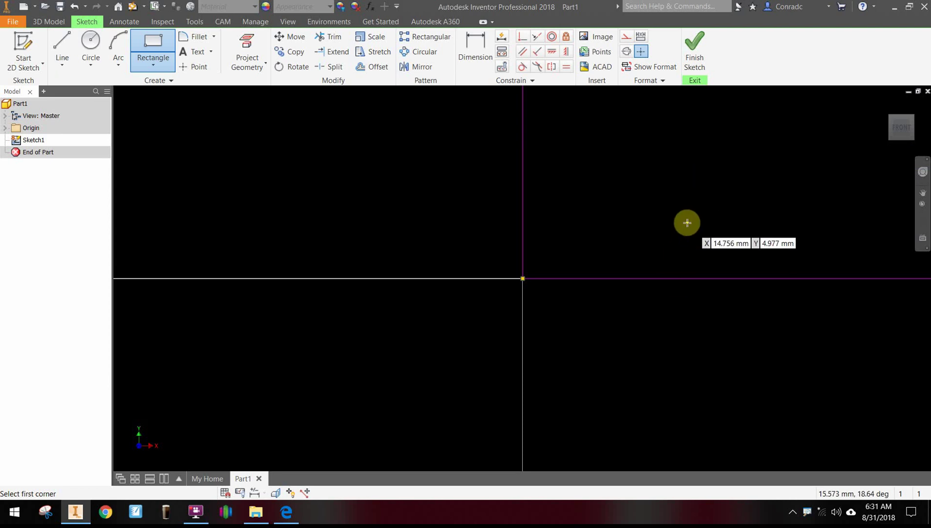
pyautogui.scroll(6, 687, 223)
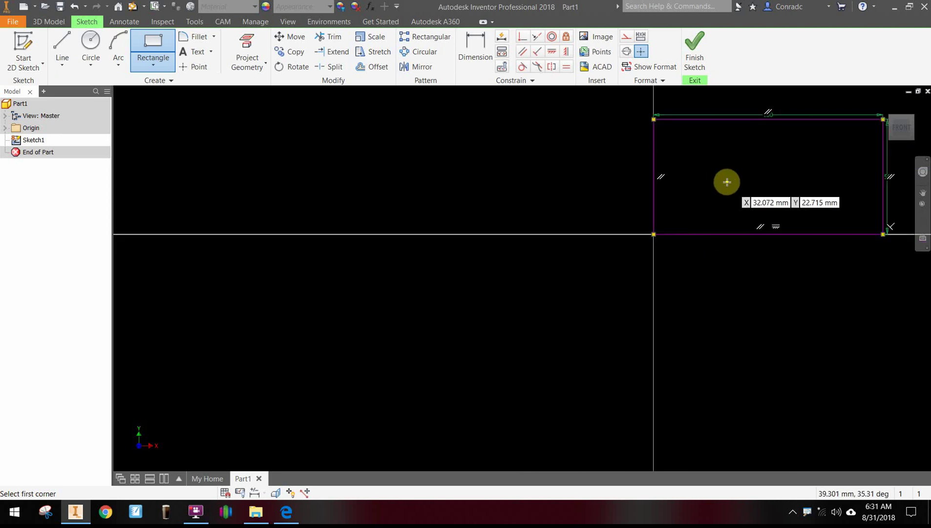
pyautogui.scroll(-6, 727, 181)
pyautogui.scroll(6, 727, 181)
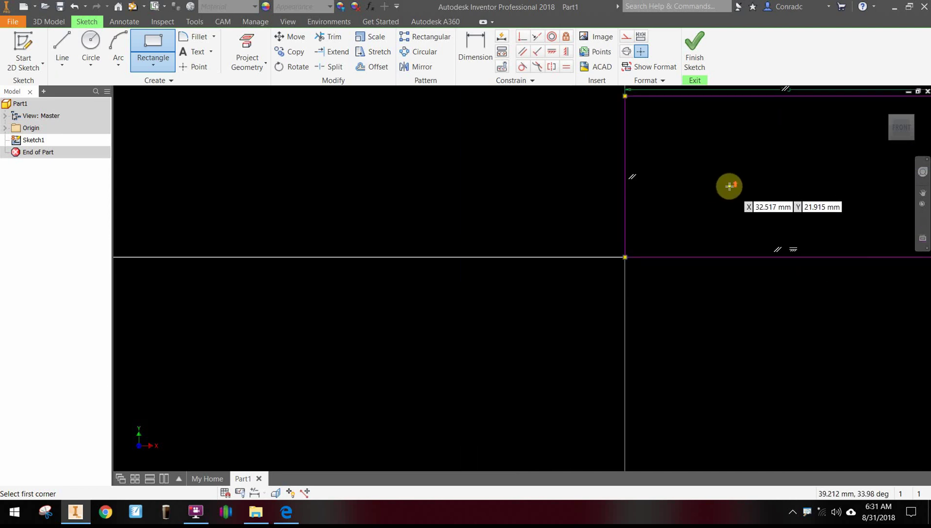
pyautogui.moveTo(728, 184)
pyautogui.mouseDown(button='middle')
pyautogui.moveTo(628, 242)
pyautogui.moveTo(492, 243)
pyautogui.moveTo(517, 222)
pyautogui.moveTo(434, 273)
pyautogui.moveTo(495, 282)
pyautogui.mouseUp(button='middle')
pyautogui.scroll(-3, 505, 266)
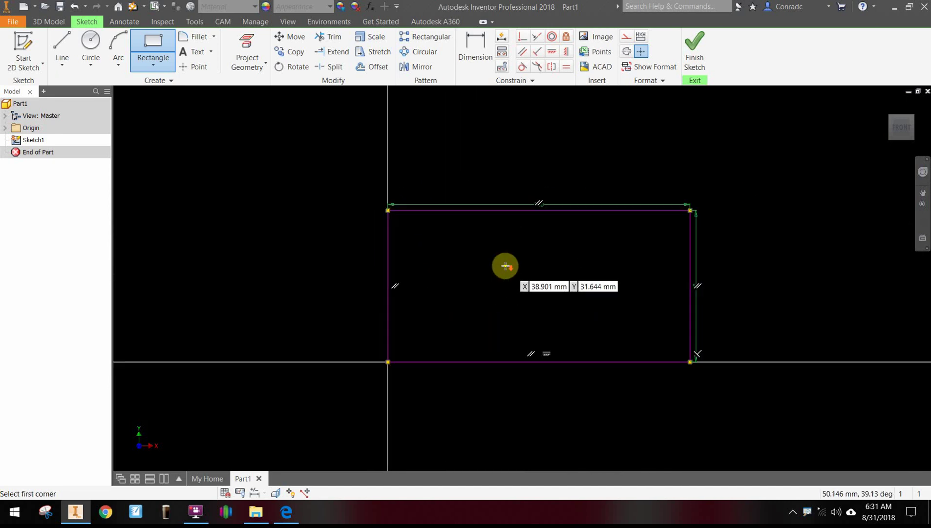
pyautogui.rightClick(766, 254)
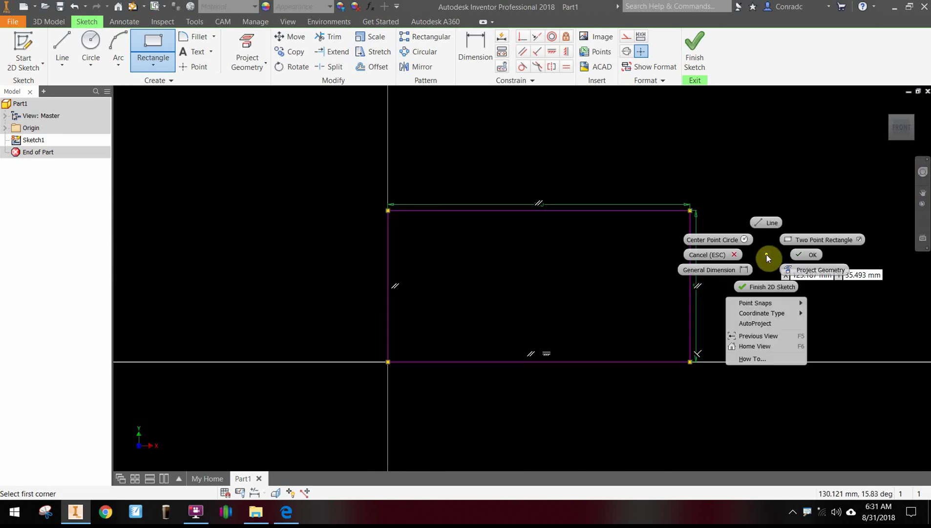
pyautogui.click(768, 257)
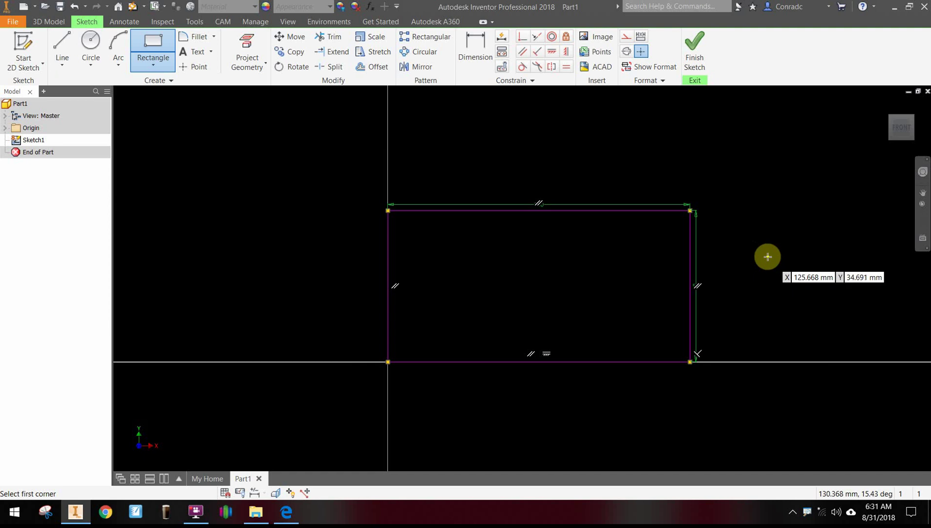
pyautogui.press('Escape')
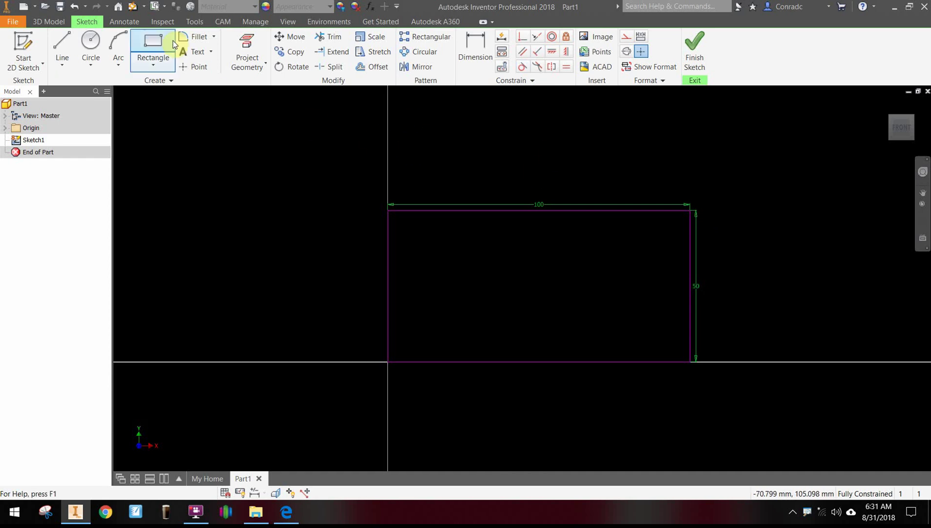
# Fillet the two right-hand corners of the rectangle with a 10 mm radius
pyautogui.click(197, 38)
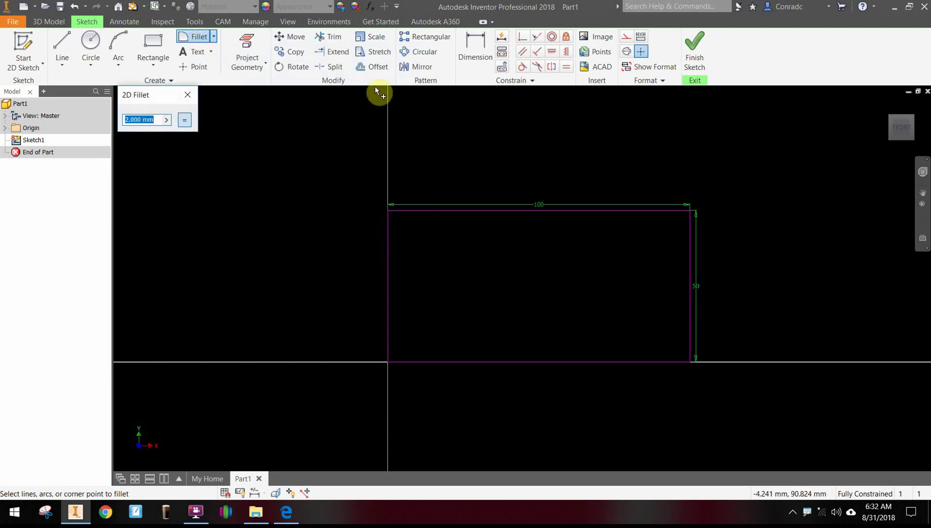
pyautogui.write('10')
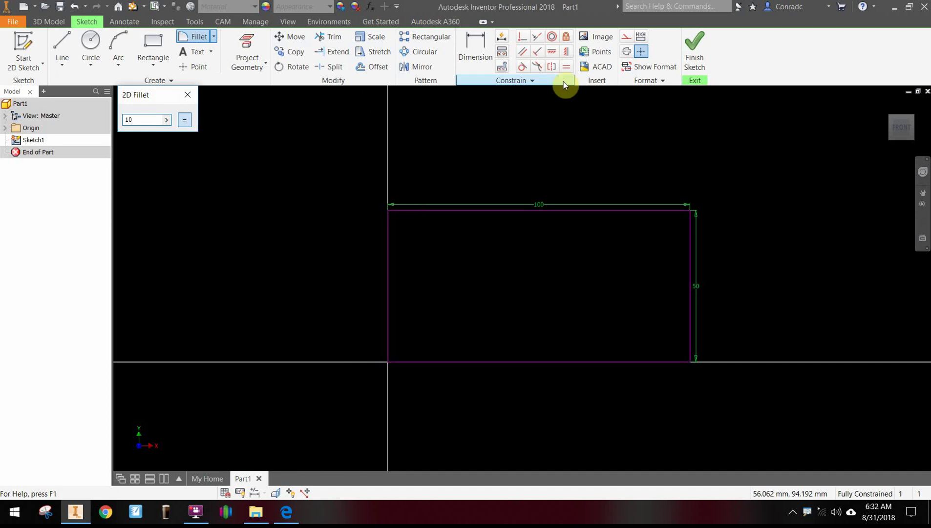
pyautogui.click(648, 212)
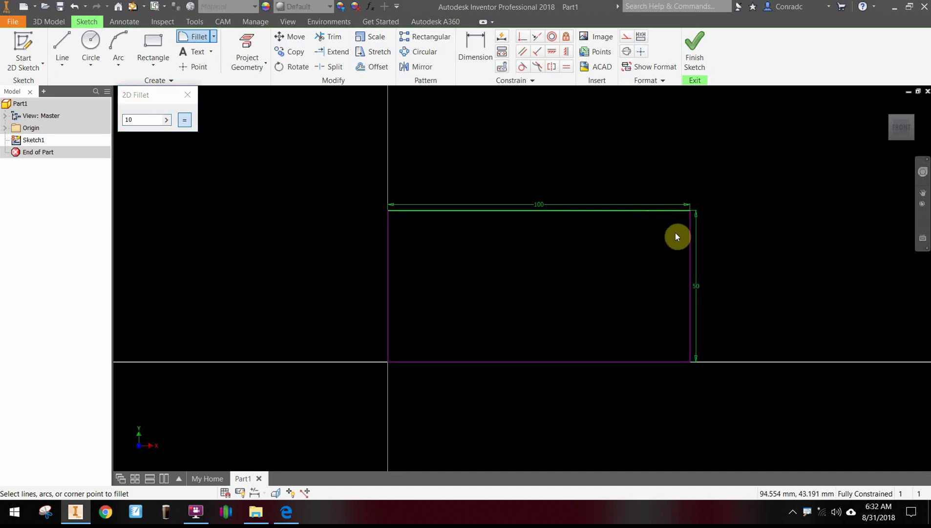
pyautogui.click(689, 243)
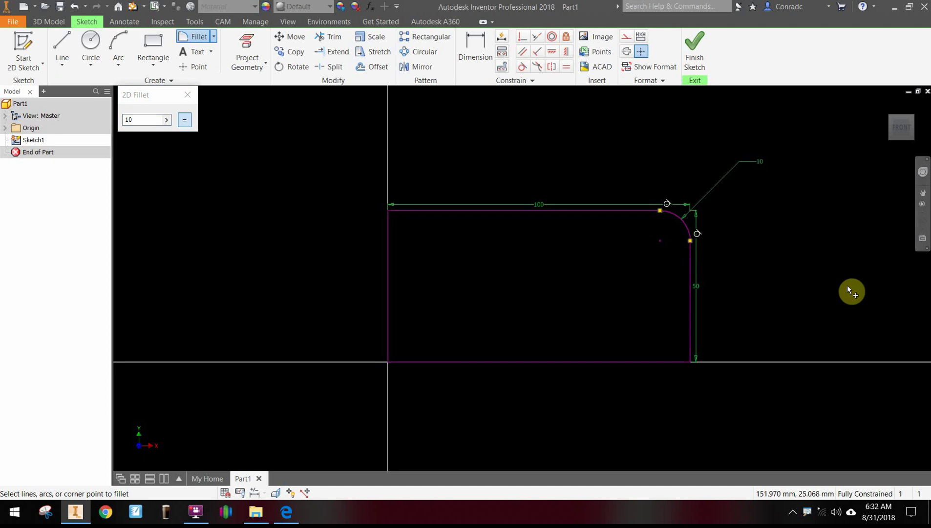
pyautogui.click(692, 363)
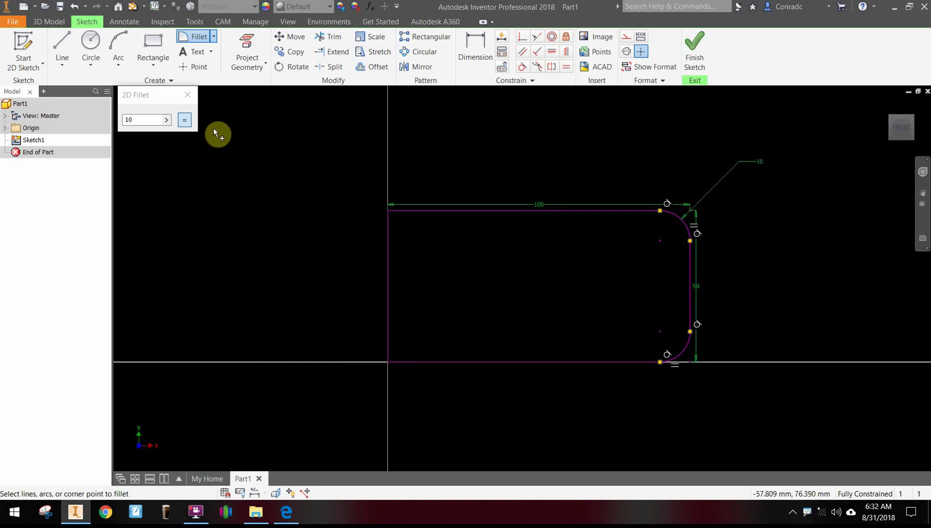
pyautogui.press('Escape')
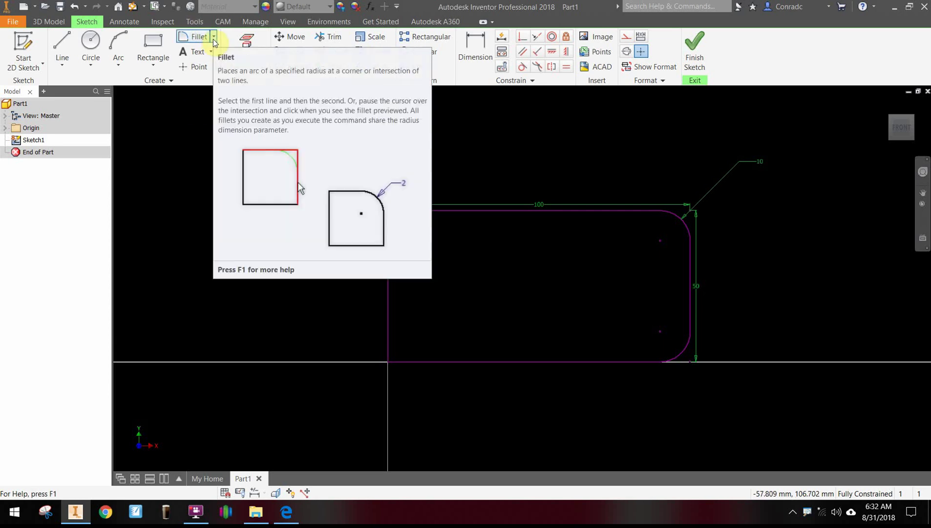
# Chamfer the two left-hand corners of the rectangle with a 15 mm distance
pyautogui.click(213, 39)
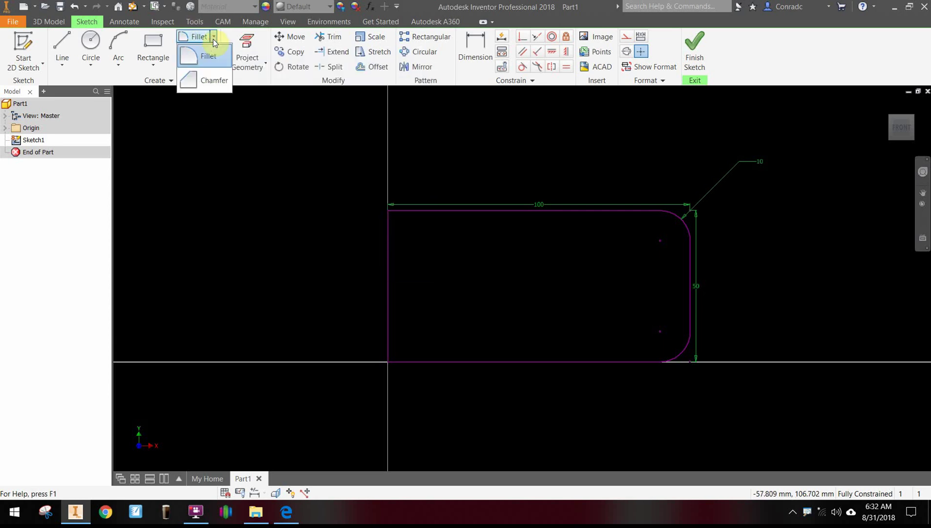
pyautogui.click(197, 81)
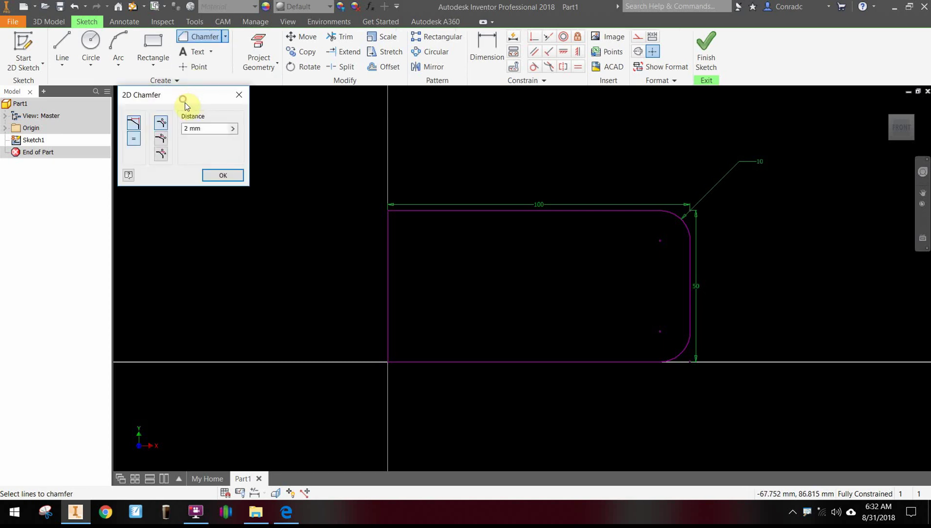
pyautogui.moveTo(184, 101); pyautogui.dragTo(199, 128)
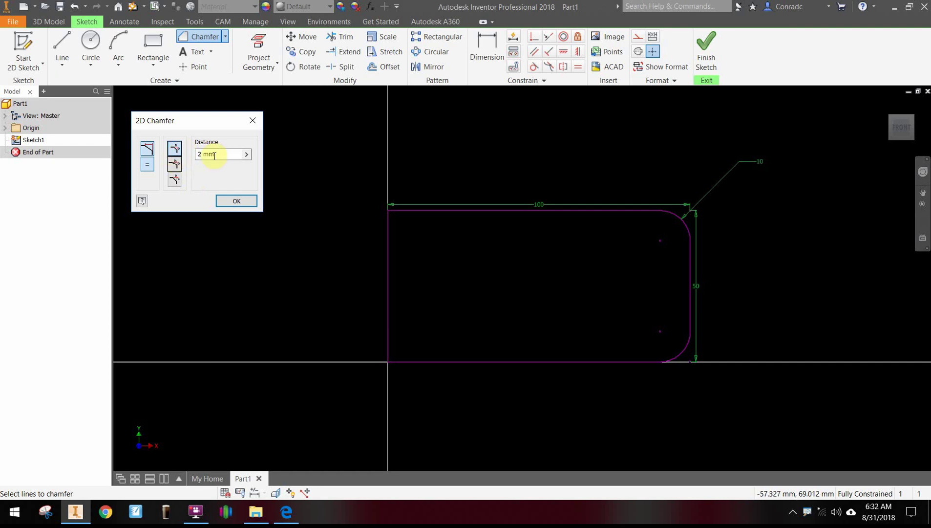
pyautogui.moveTo(215, 155); pyautogui.dragTo(197, 155)
pyautogui.write('15')
pyautogui.click(388, 208)
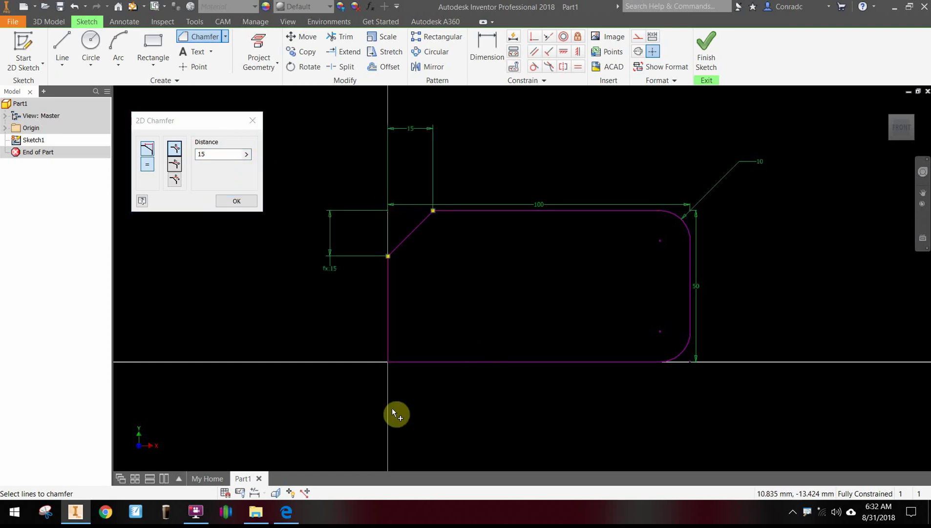
pyautogui.click(395, 361)
pyautogui.click(390, 346)
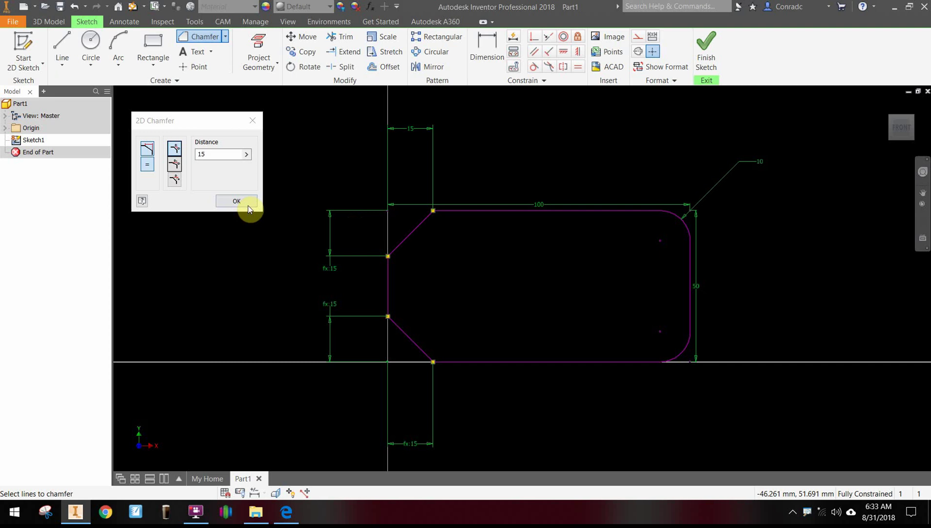
pyautogui.click(253, 121)
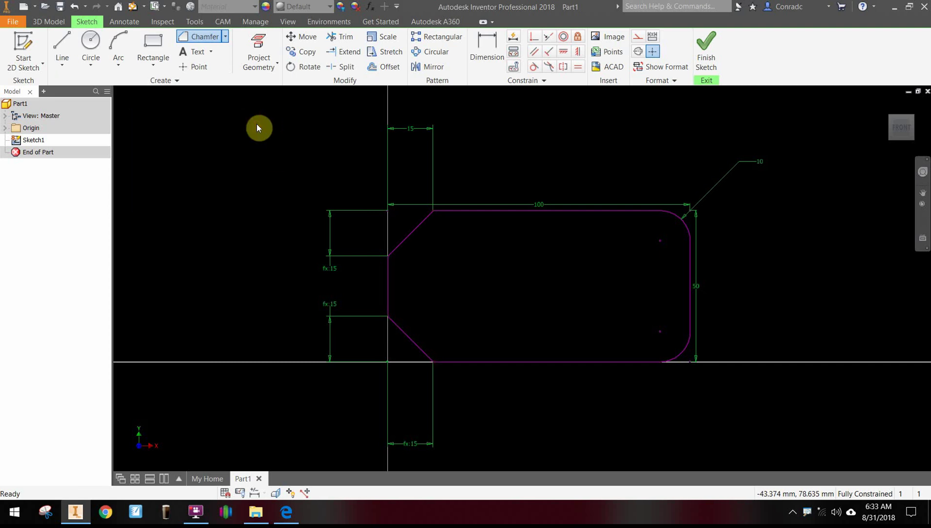
# Switch to the Name Tag PDF and review the sketch instructions and the required extrusion depth
pyautogui.hotkey('alt', 'Tab')
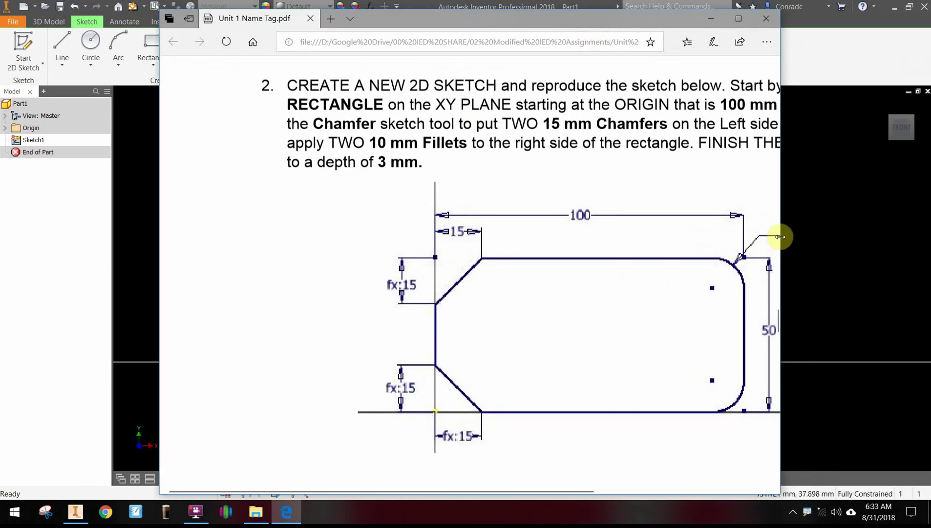
pyautogui.moveTo(786, 253); pyautogui.dragTo(863, 240)
pyautogui.scroll(-3, 813, 273)
pyautogui.scroll(-3, 813, 274)
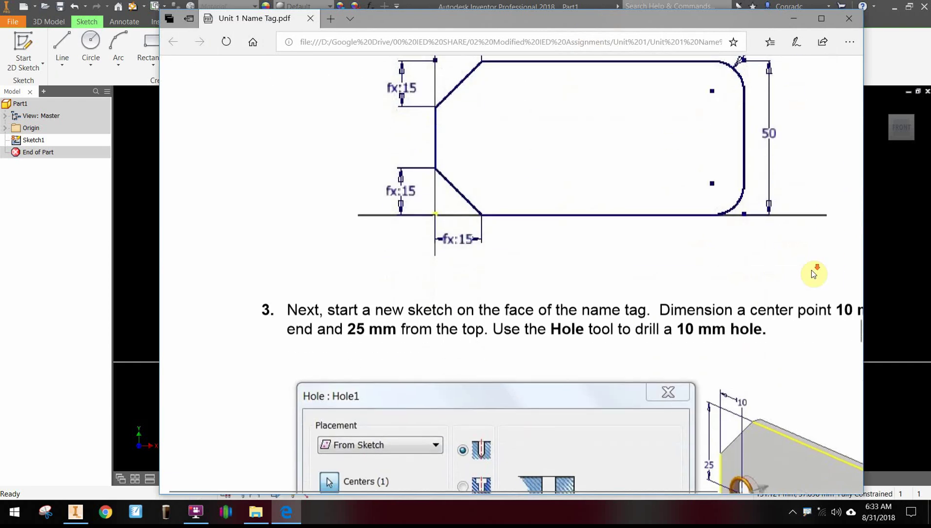
pyautogui.scroll(5, 814, 274)
pyautogui.scroll(4, 813, 273)
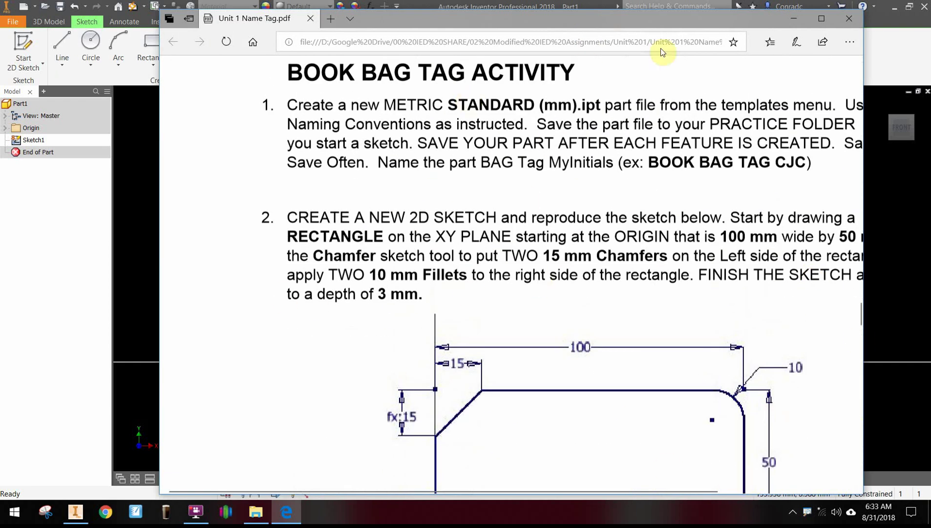
pyautogui.moveTo(646, 25); pyautogui.dragTo(492, 18)
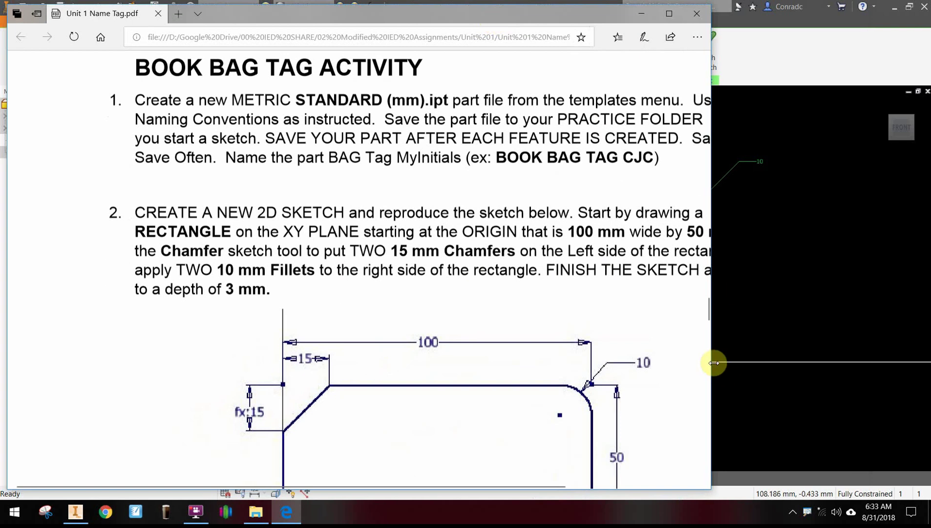
pyautogui.moveTo(713, 363); pyautogui.dragTo(822, 353)
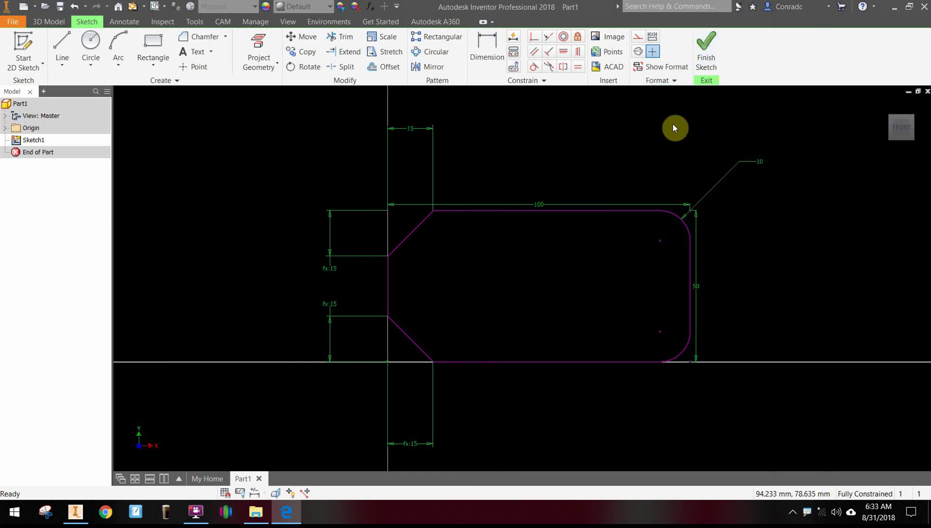
# Finish the sketch and extrude the tag profile 3 mm
pyautogui.click(707, 43)
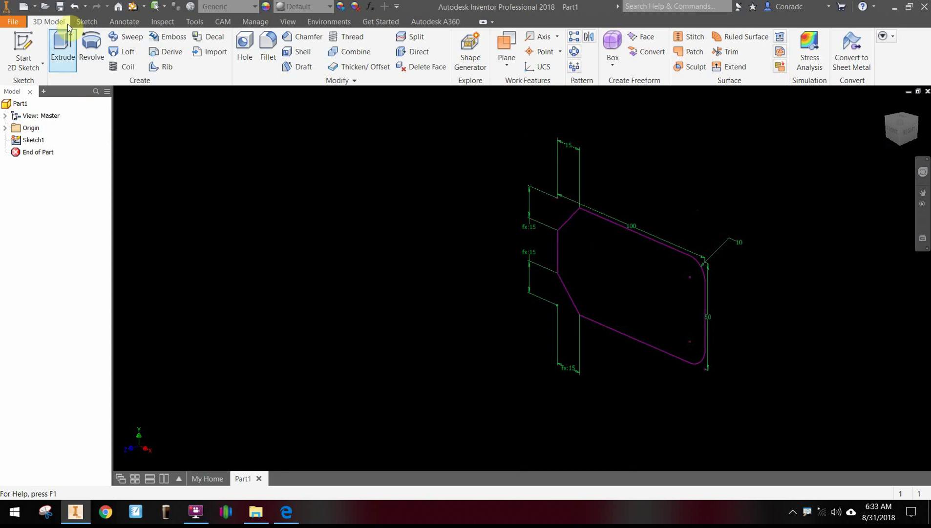
pyautogui.click(67, 45)
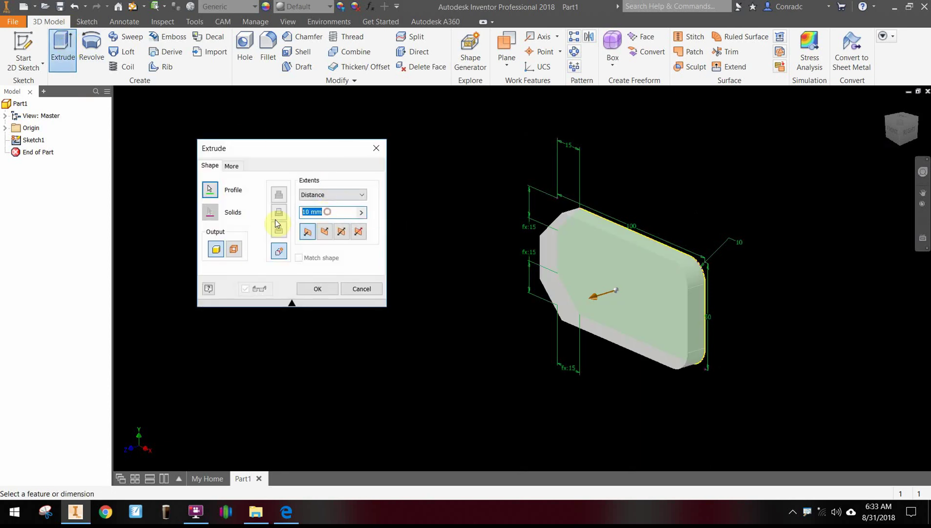
pyautogui.write('3')
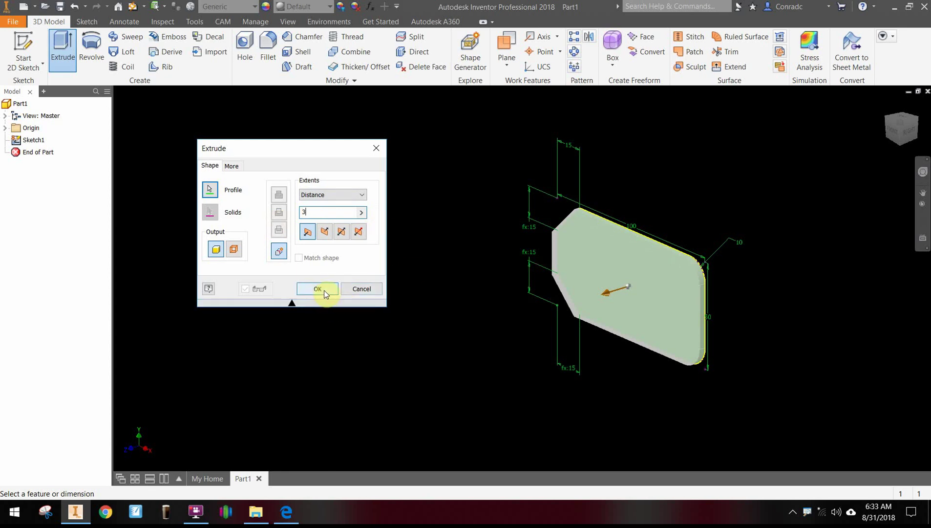
pyautogui.click(324, 290)
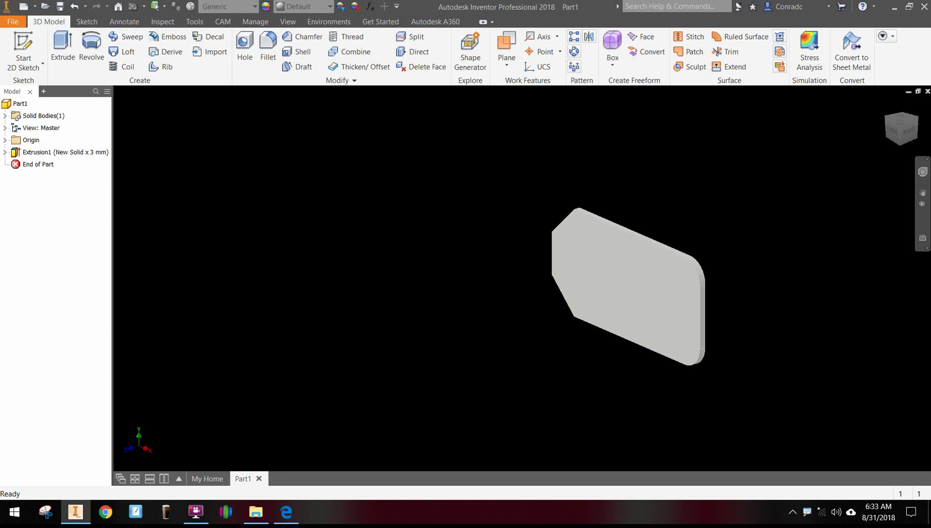
# Check the PDF's hole instructions, then sketch a point on the tag's front face about 12 mm from the chamfered end and 25 mm above the lower edge
pyautogui.hotkey('alt', 'Tab')
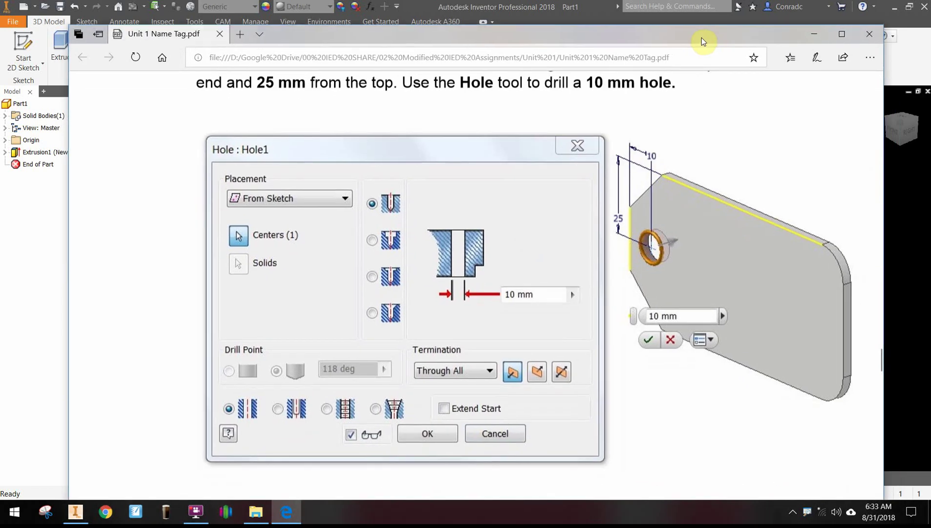
pyautogui.moveTo(701, 37); pyautogui.dragTo(699, 54)
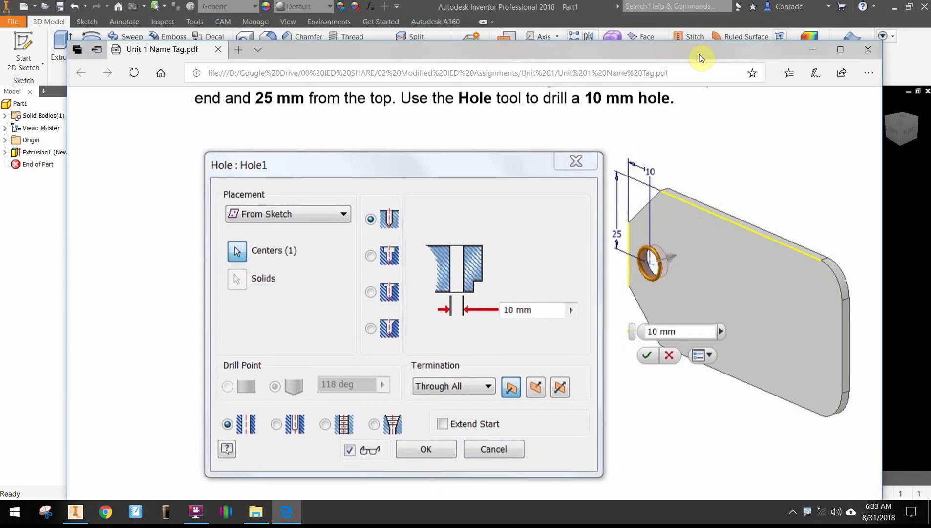
pyautogui.press('super+Down')
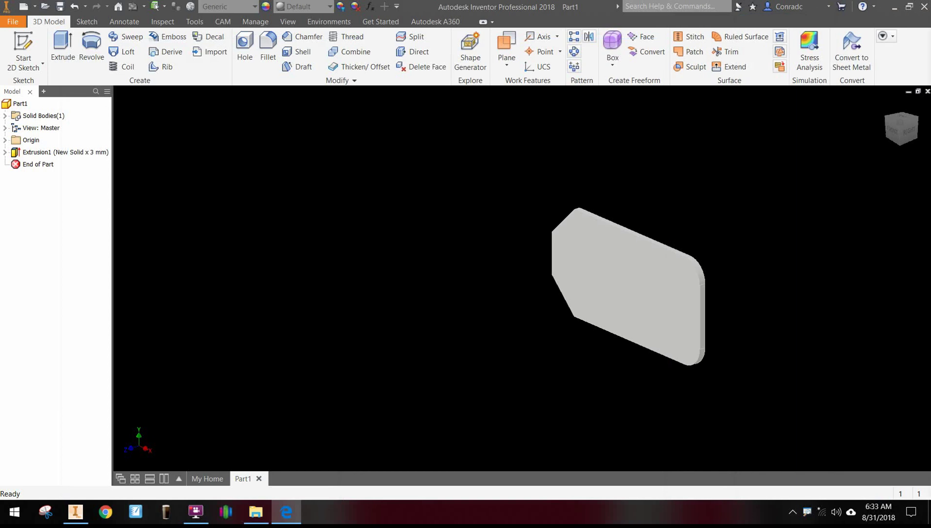
pyautogui.click(29, 43)
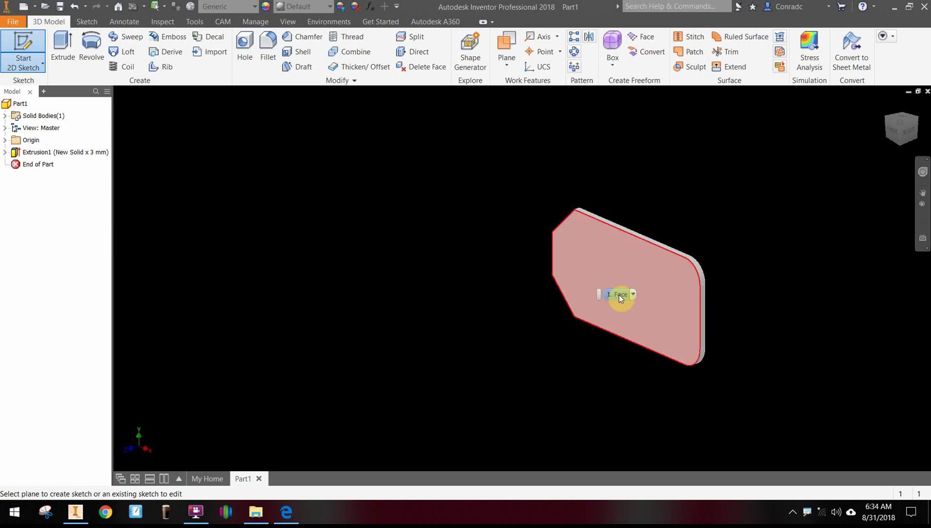
pyautogui.click(649, 310)
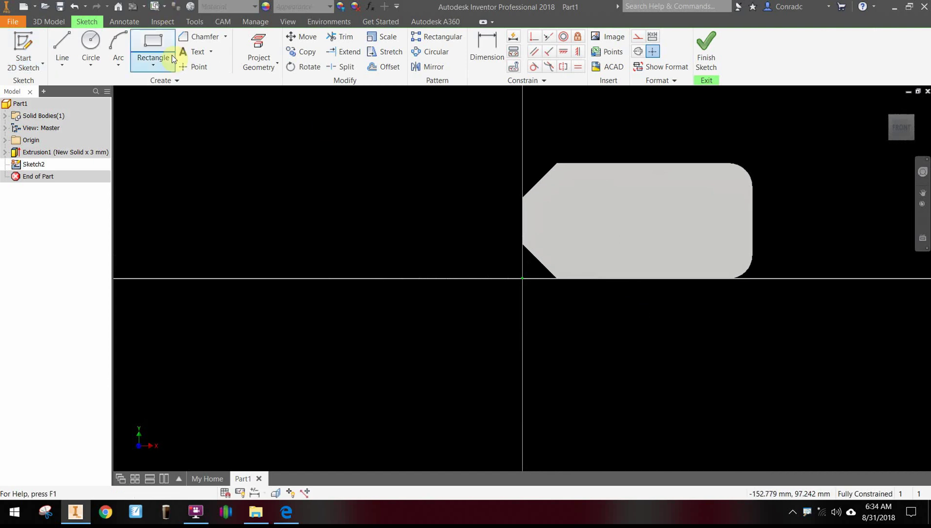
pyautogui.click(193, 68)
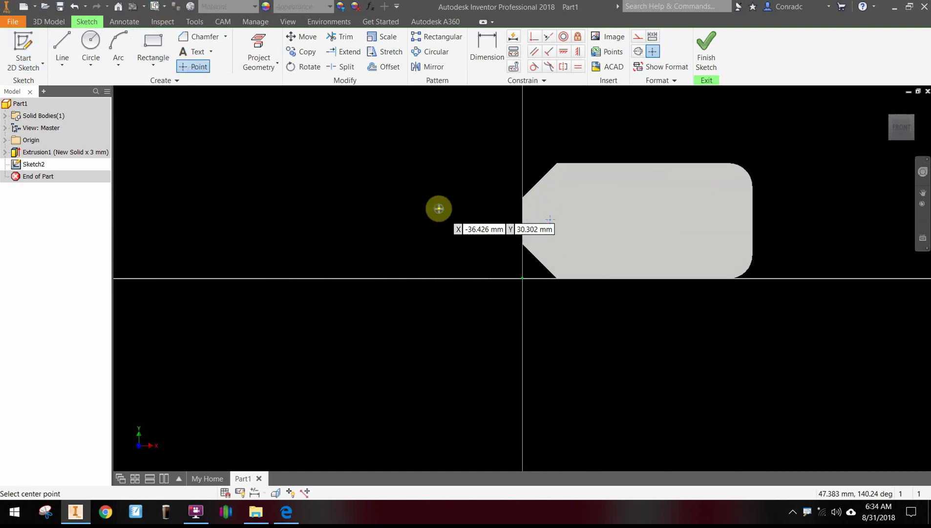
pyautogui.rightClick(439, 208)
pyautogui.click(480, 209)
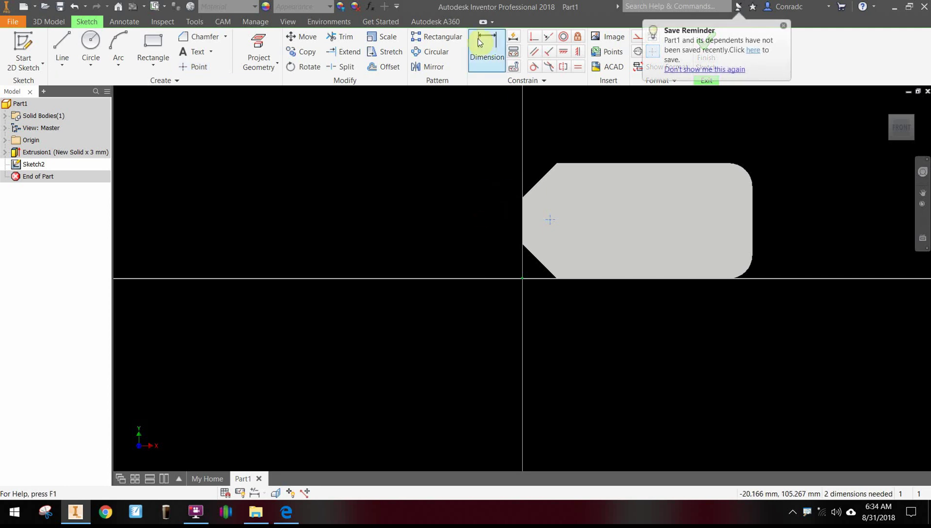
# Dimension the sketch point 10 mm from the tag's left edge and 25 mm from its bottom edge
pyautogui.click(486, 47)
pyautogui.click(522, 217)
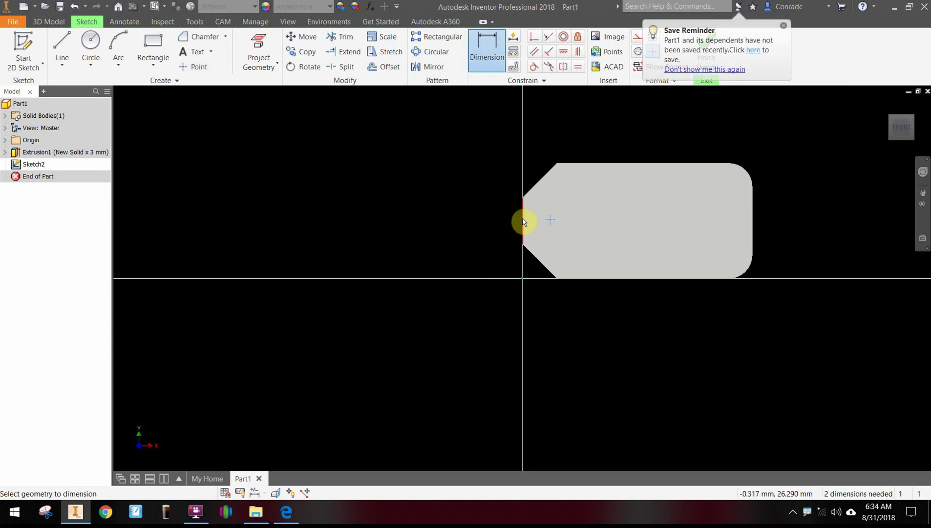
pyautogui.click(549, 223)
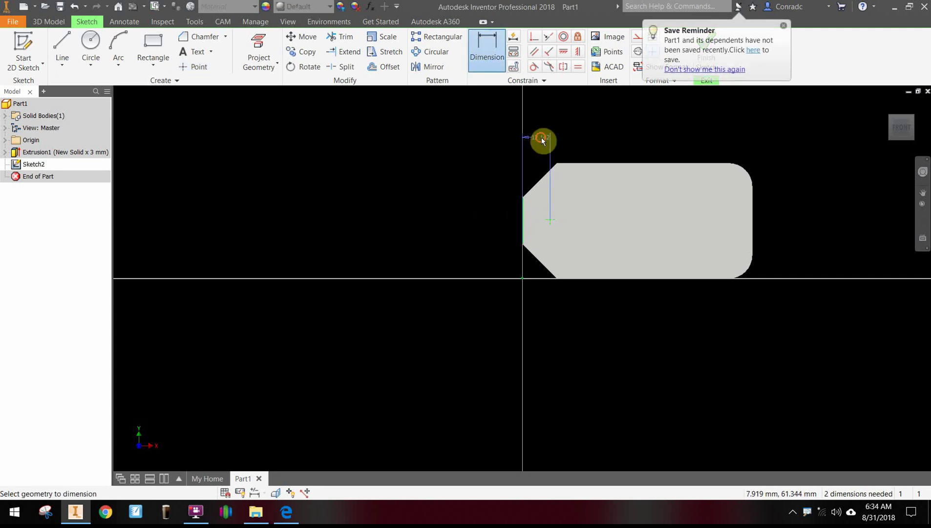
pyautogui.click(542, 141)
pyautogui.write('10')
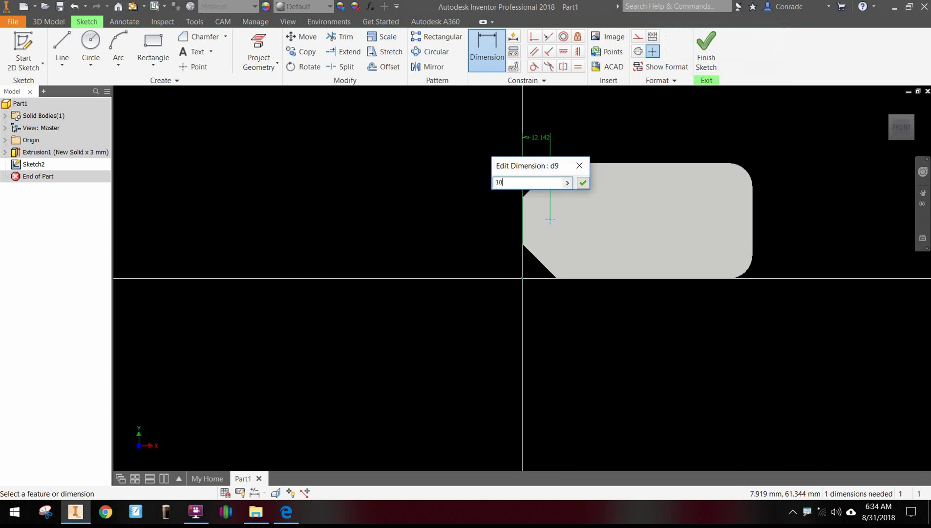
pyautogui.press('Return')
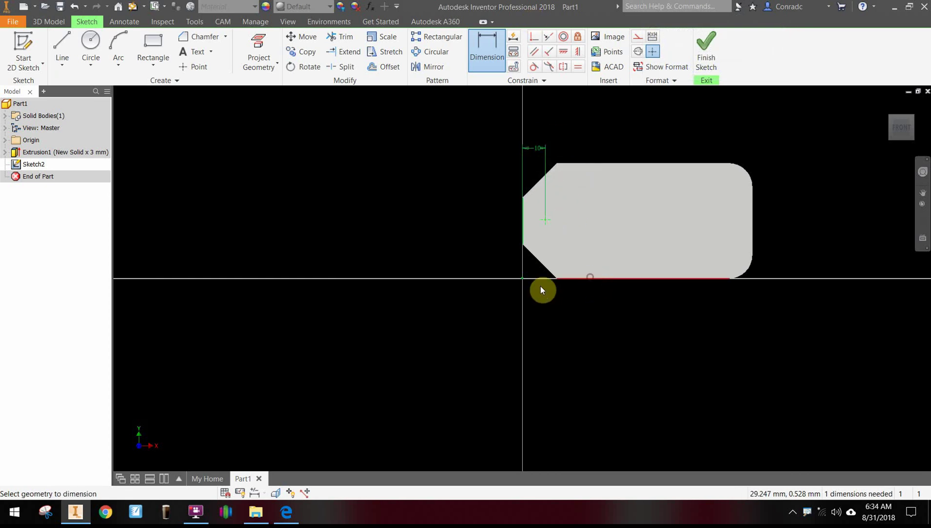
pyautogui.click(475, 267)
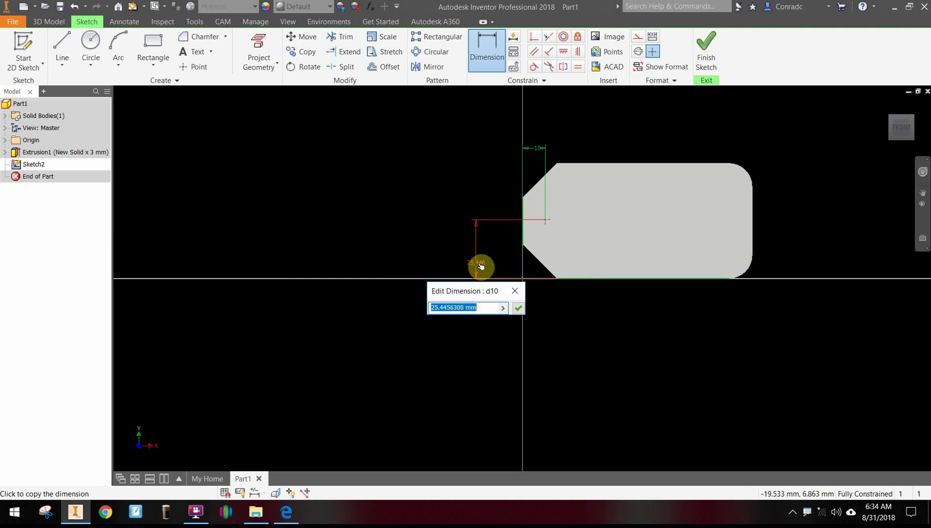
pyautogui.write('25')
pyautogui.press('Return')
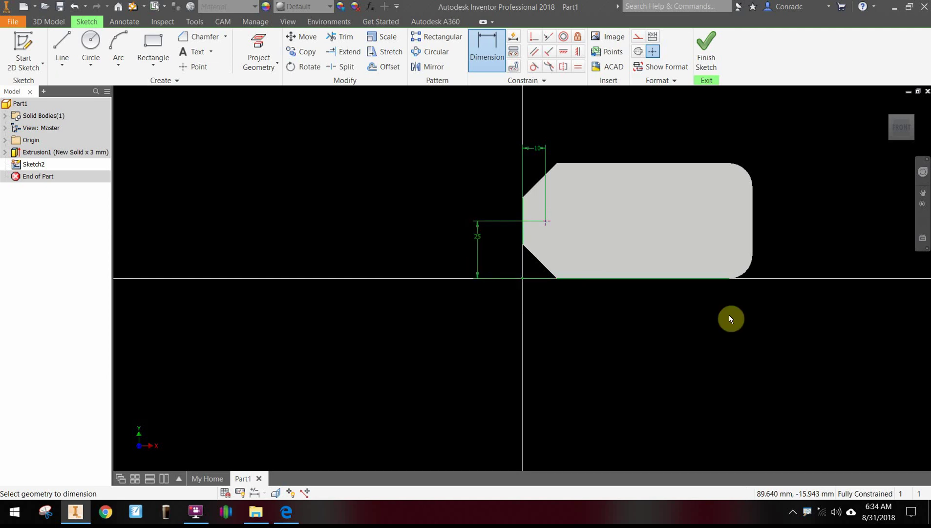
# Finish the sketch and drill a 10 mm Through All hole at the sketched point
pyautogui.click(709, 52)
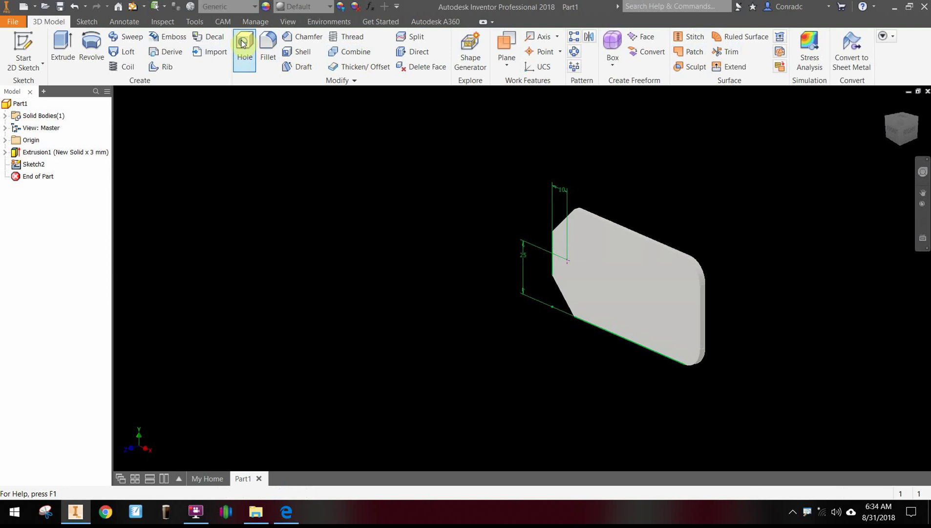
pyautogui.click(243, 43)
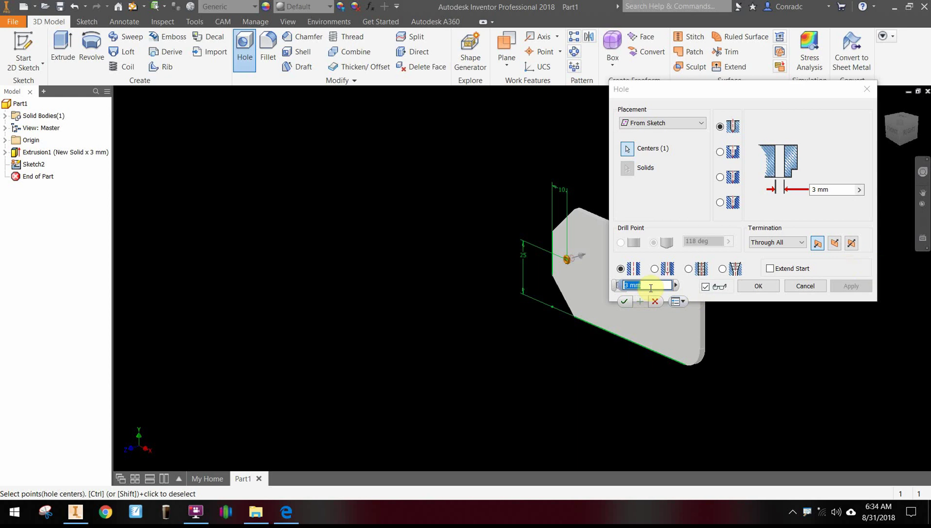
pyautogui.write('10')
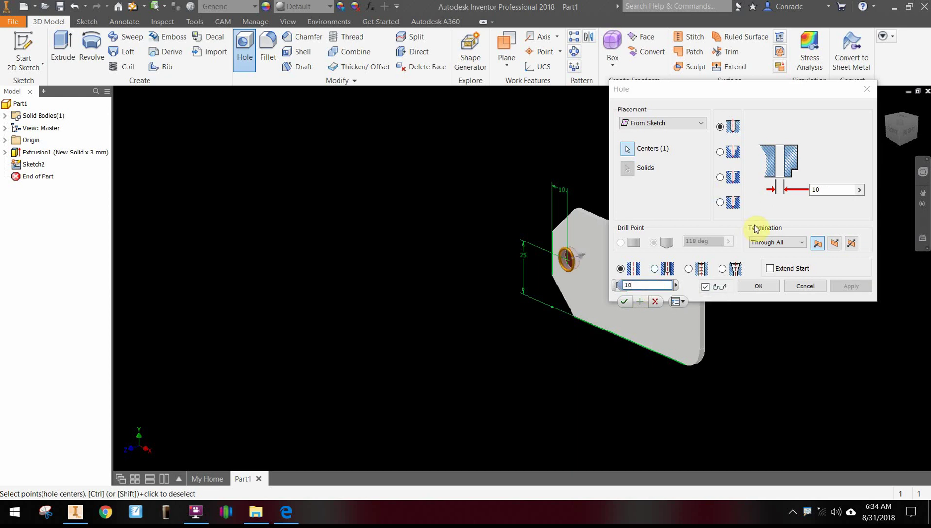
pyautogui.click(759, 286)
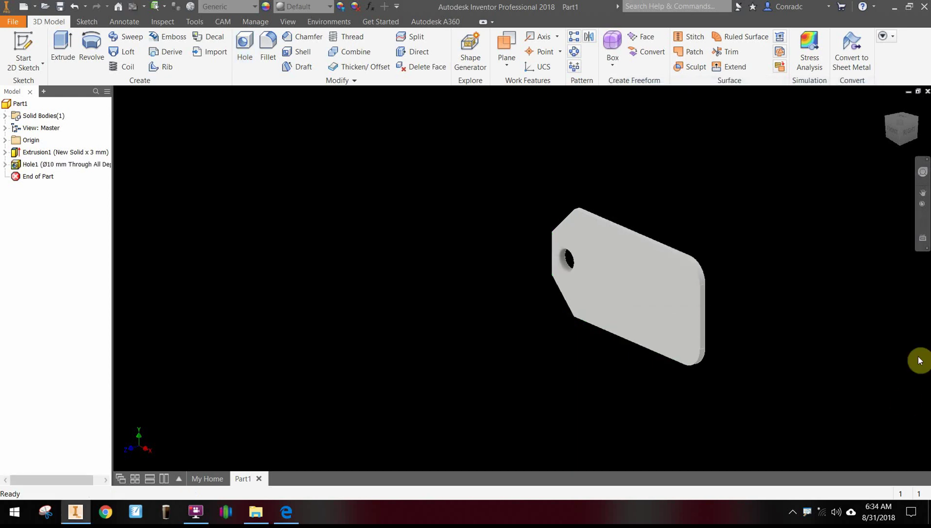
# Fillet the four sharp corner edges at the tag's chamfered end with a 4 mm radius
pyautogui.click(886, 118)
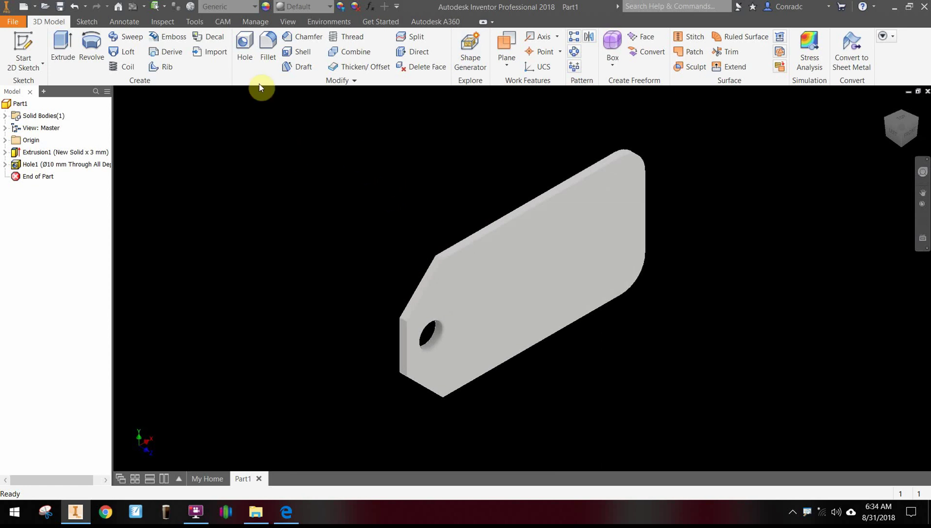
pyautogui.click(274, 46)
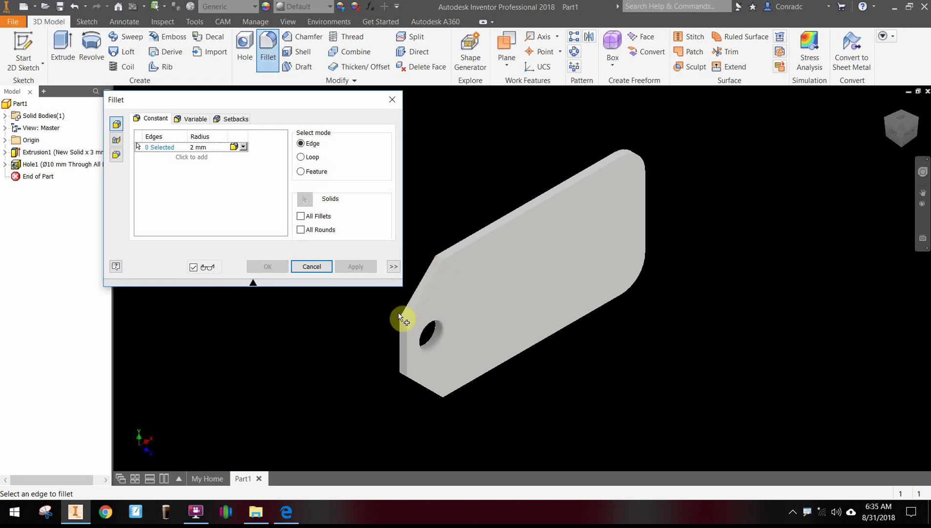
pyautogui.click(210, 149)
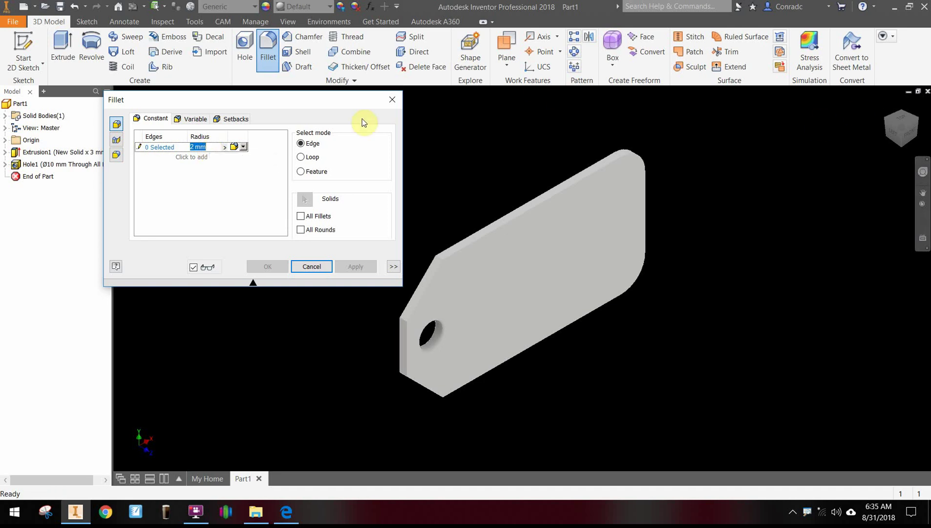
pyautogui.write('4')
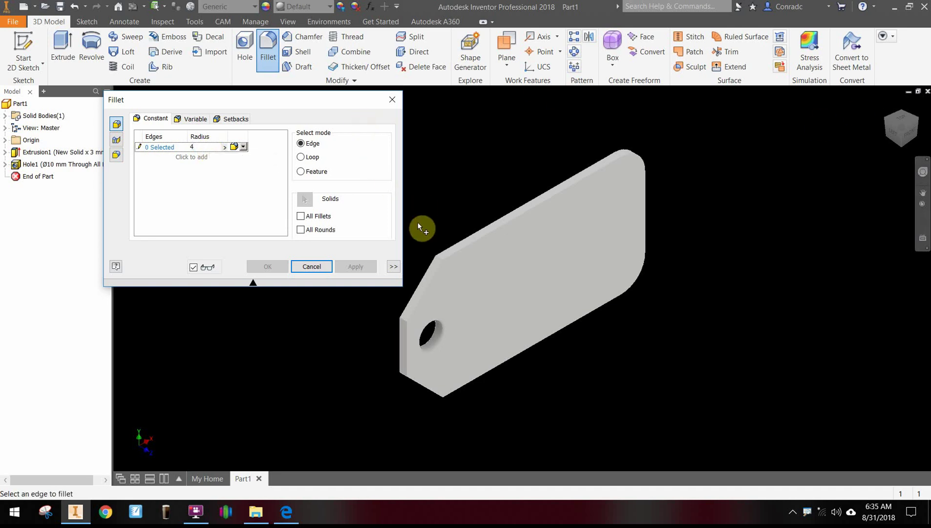
pyautogui.click(439, 258)
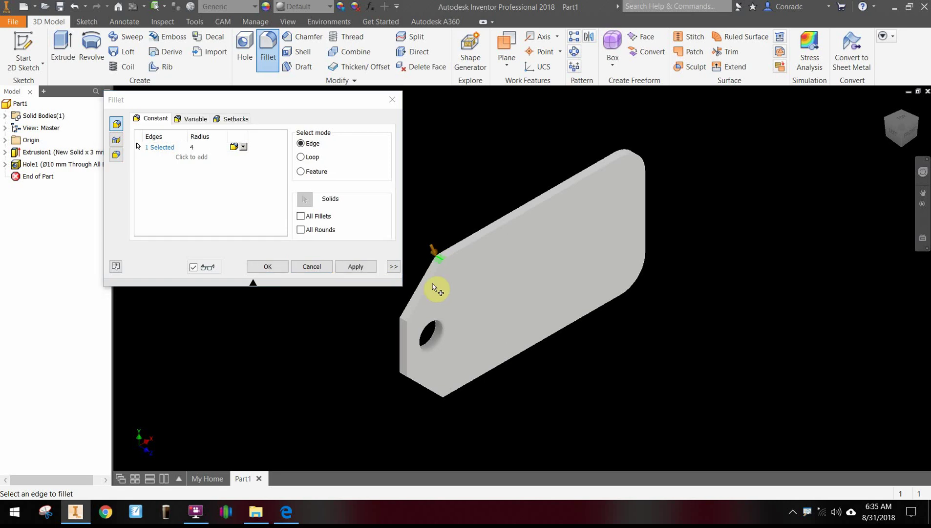
pyautogui.click(401, 324)
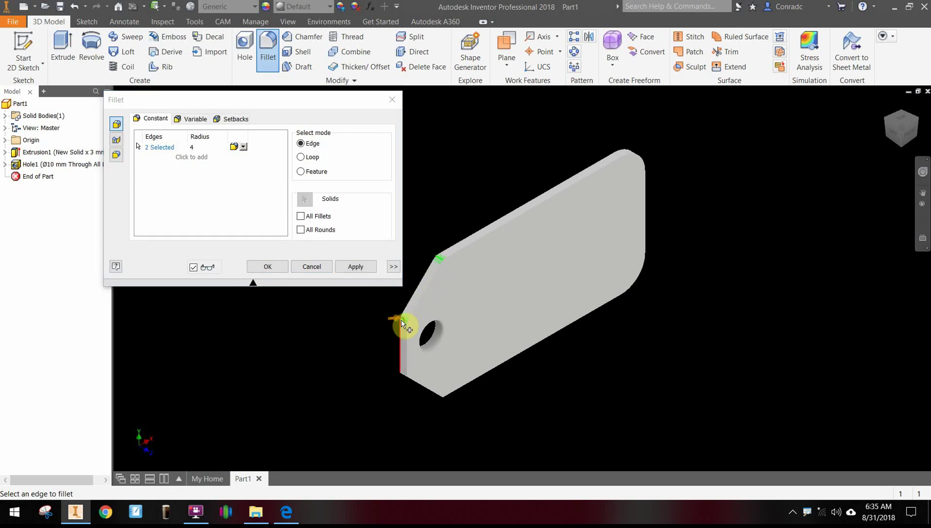
pyautogui.click(402, 374)
pyautogui.click(904, 149)
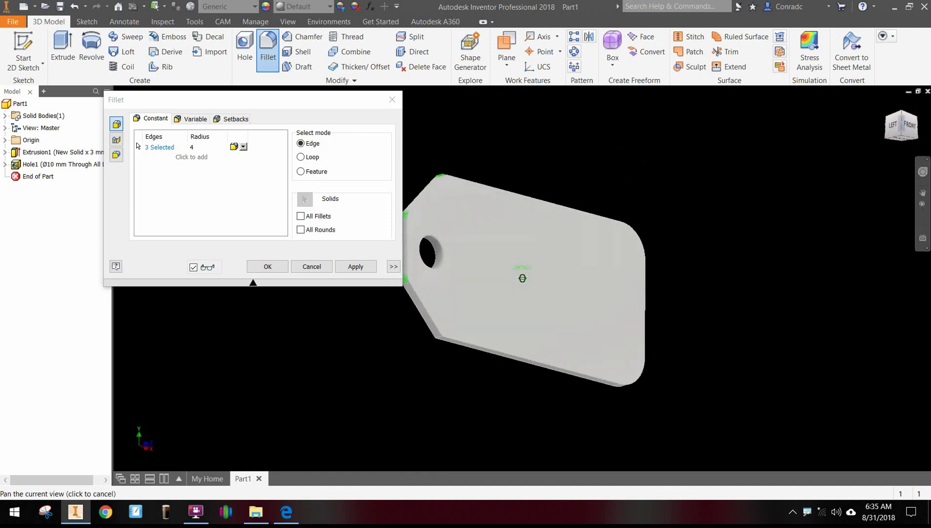
pyautogui.click(435, 339)
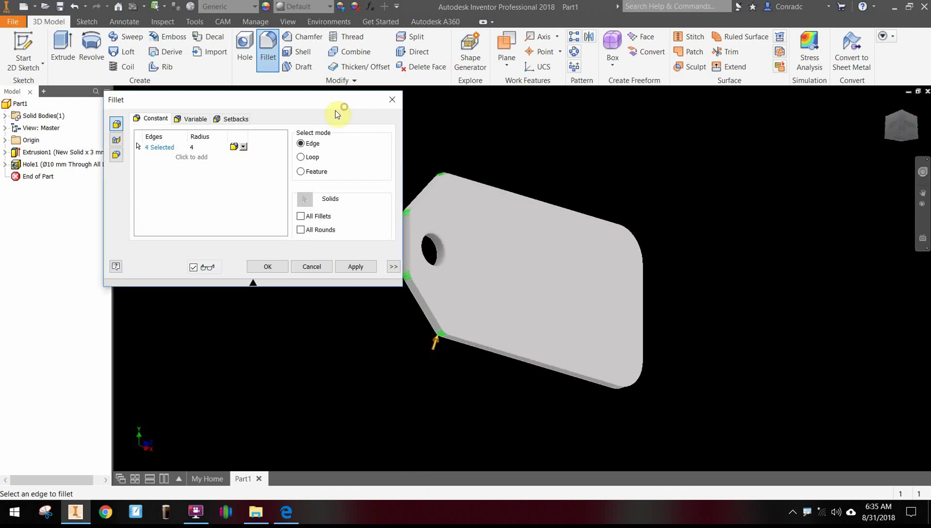
pyautogui.moveTo(340, 111); pyautogui.dragTo(323, 118)
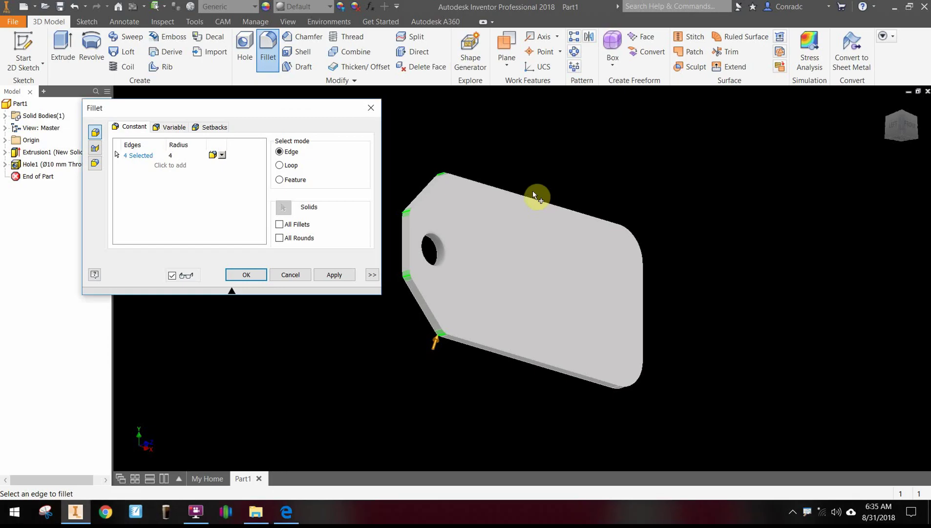
pyautogui.click(326, 274)
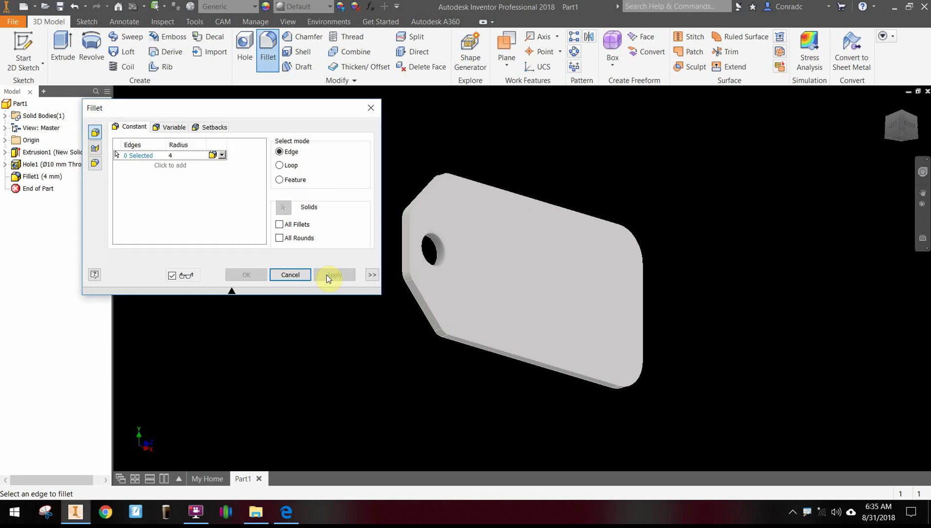
pyautogui.click(369, 108)
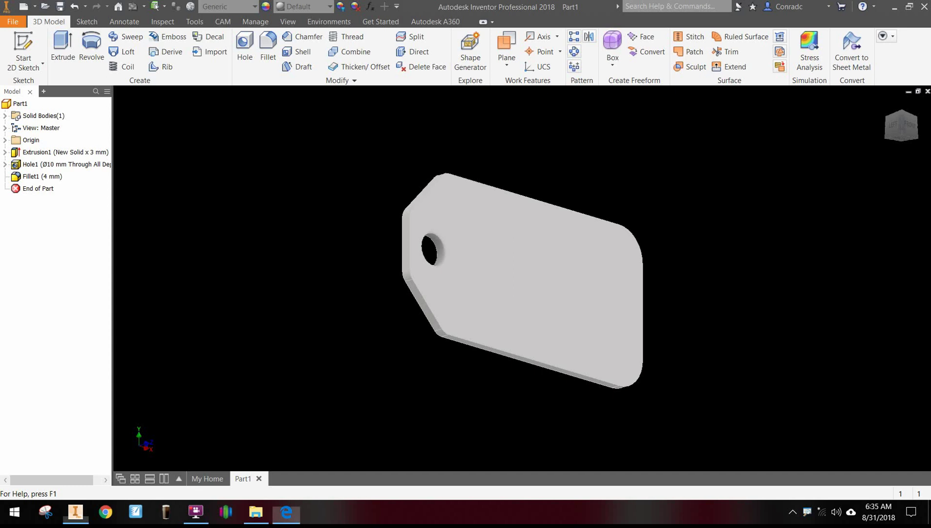
# Switch to the Unit 1 Name Tag PDF in Edge and read the border sketch, offset and extrusion instructions
pyautogui.click(286, 512)
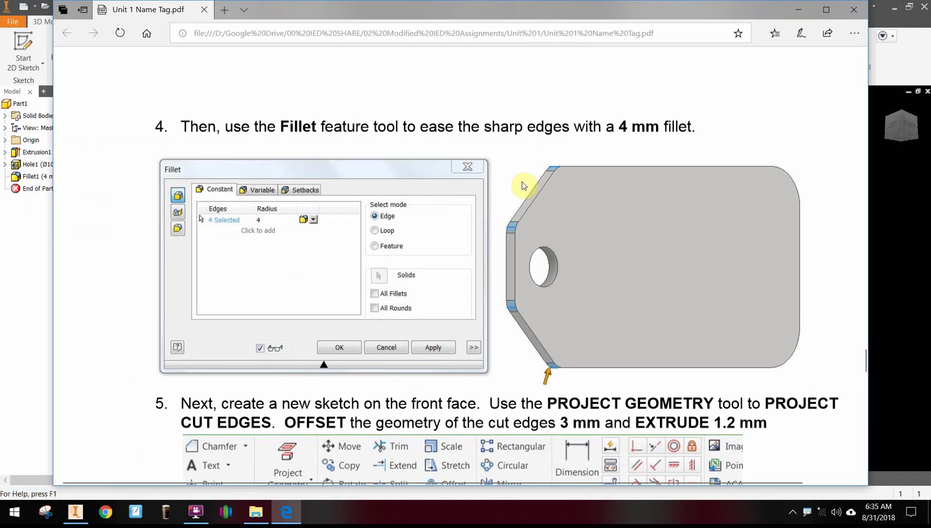
pyautogui.scroll(-1, 546, 220)
pyautogui.scroll(-5, 548, 221)
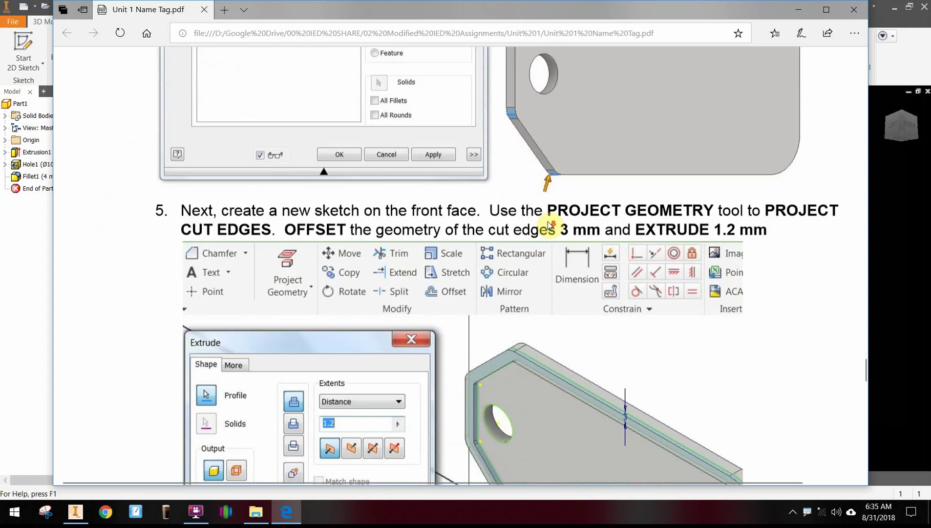
pyautogui.scroll(-1, 547, 221)
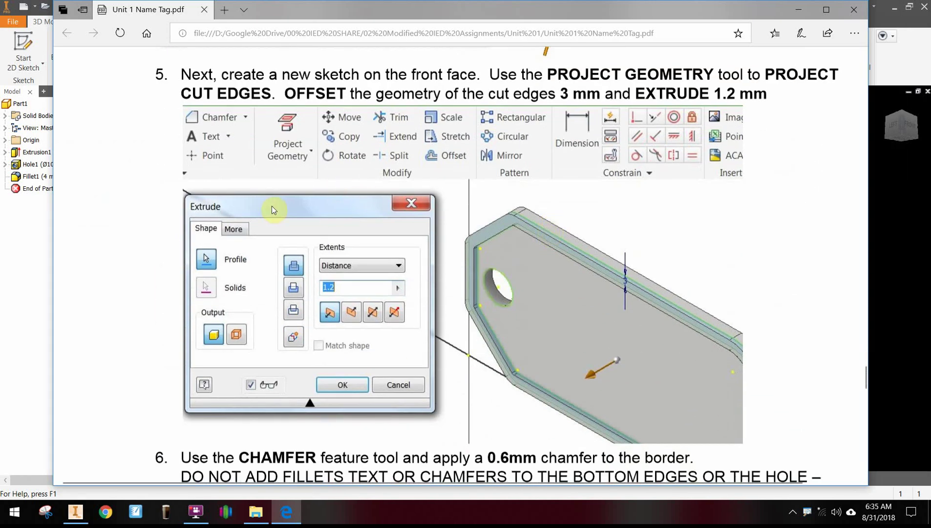
pyautogui.scroll(-2, 235, 254)
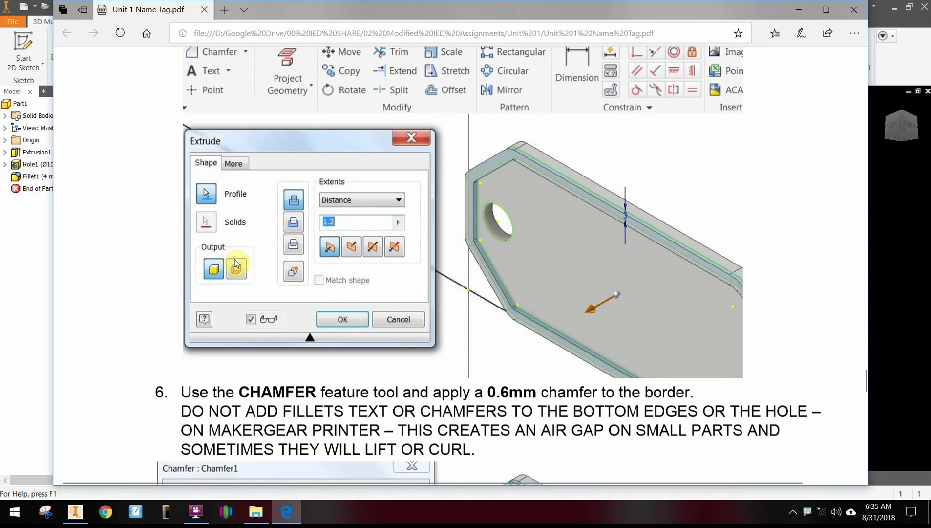
pyautogui.scroll(2, 371, 141)
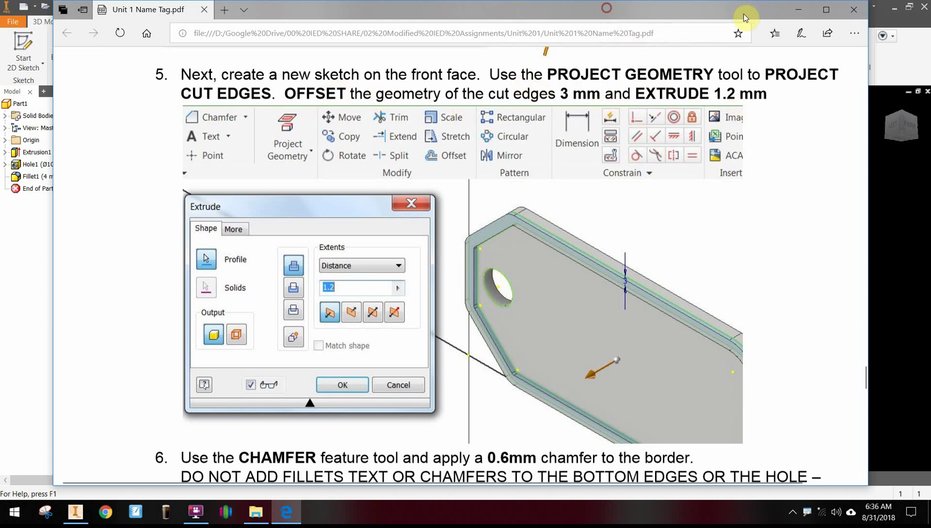
pyautogui.click(798, 10)
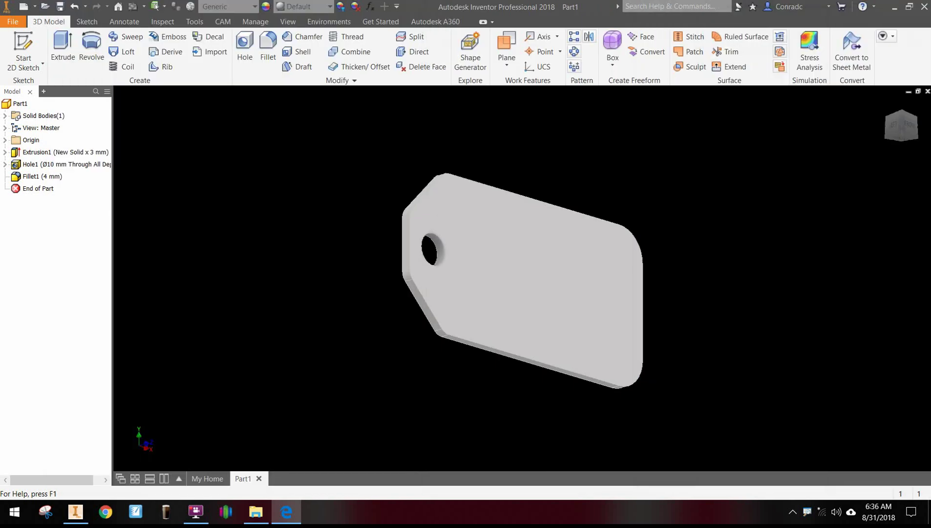
# Start a new sketch on the tag's front face and project the face's outline and hole edge into it
pyautogui.click(588, 276)
pyautogui.press('s')
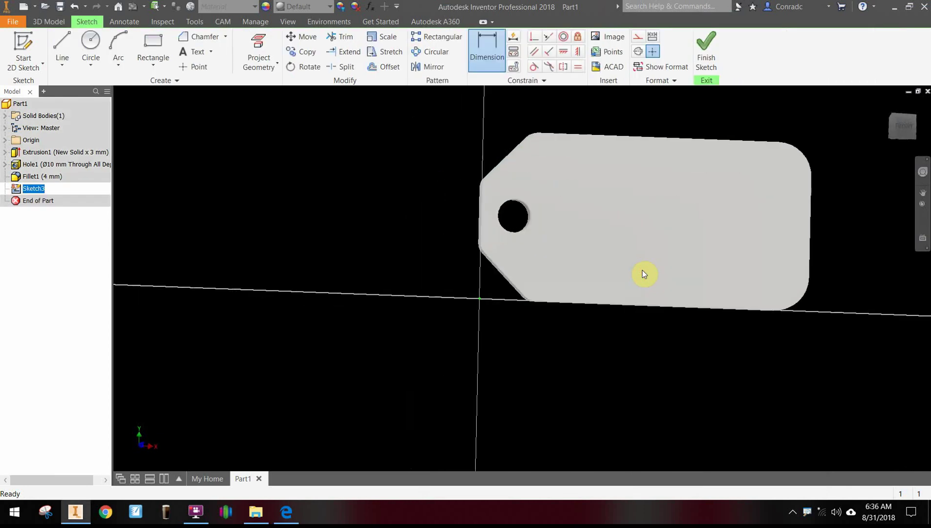
pyautogui.moveTo(706, 187); pyautogui.dragTo(584, 266, button='middle')
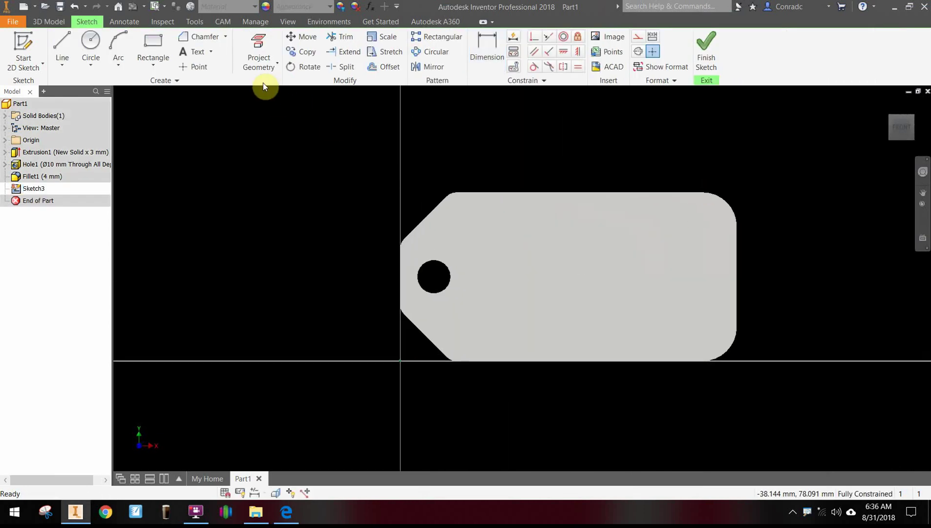
pyautogui.click(265, 38)
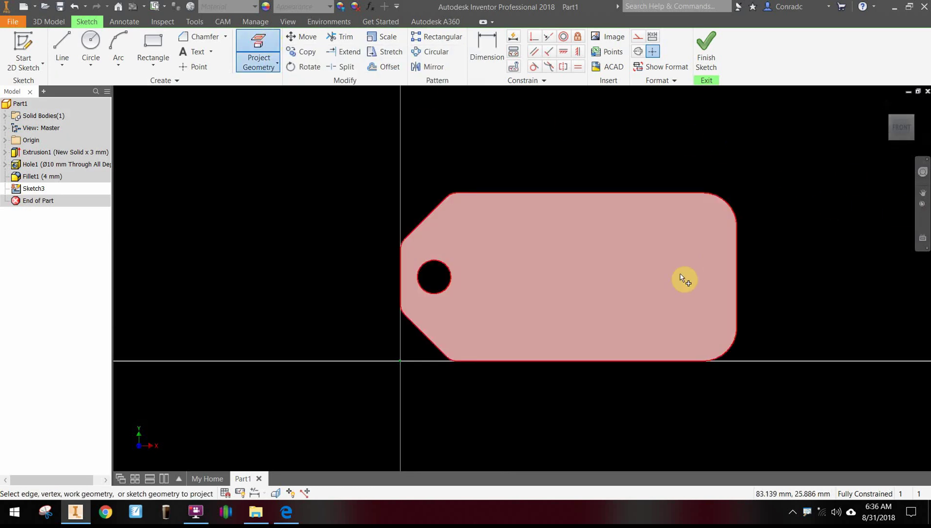
pyautogui.click(608, 284)
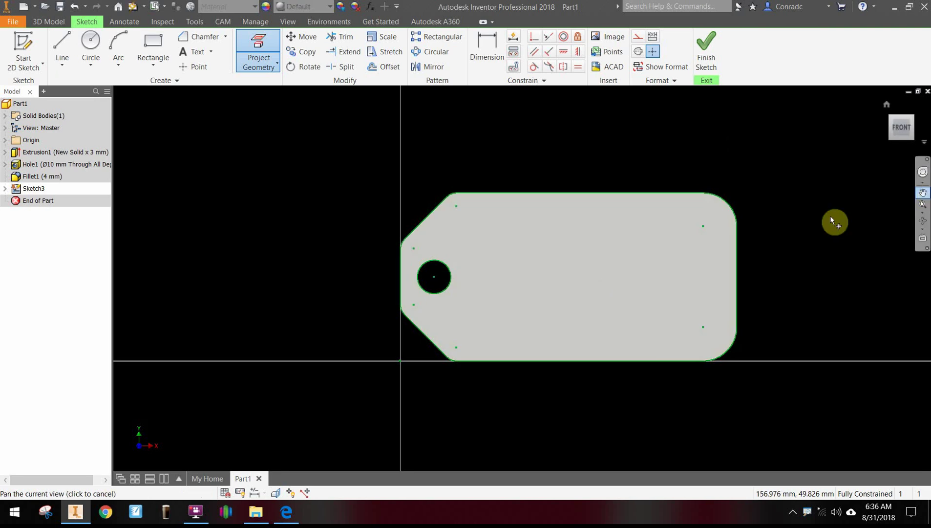
# Offset the projected outer outline of the tag 3 mm inward
pyautogui.scroll(3, 718, 210)
pyautogui.scroll(-2, 755, 159)
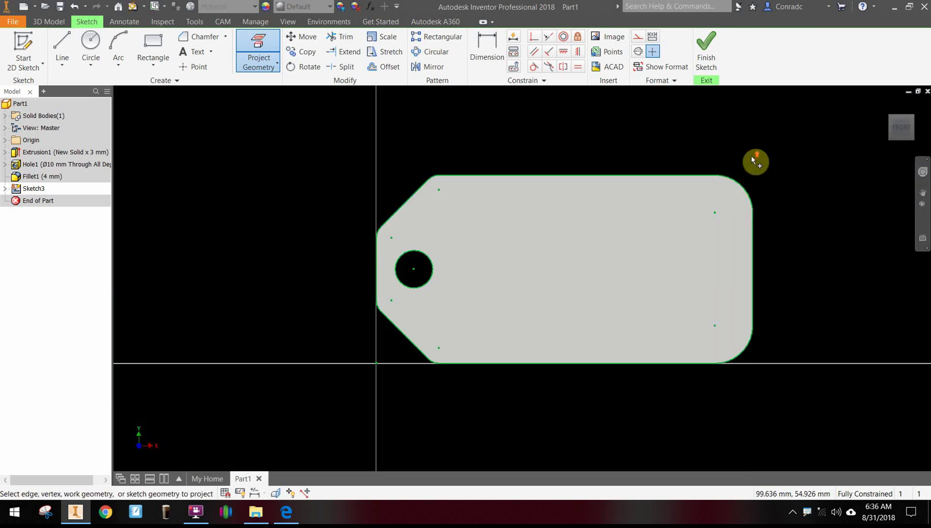
pyautogui.moveTo(751, 156); pyautogui.dragTo(744, 149, button='middle')
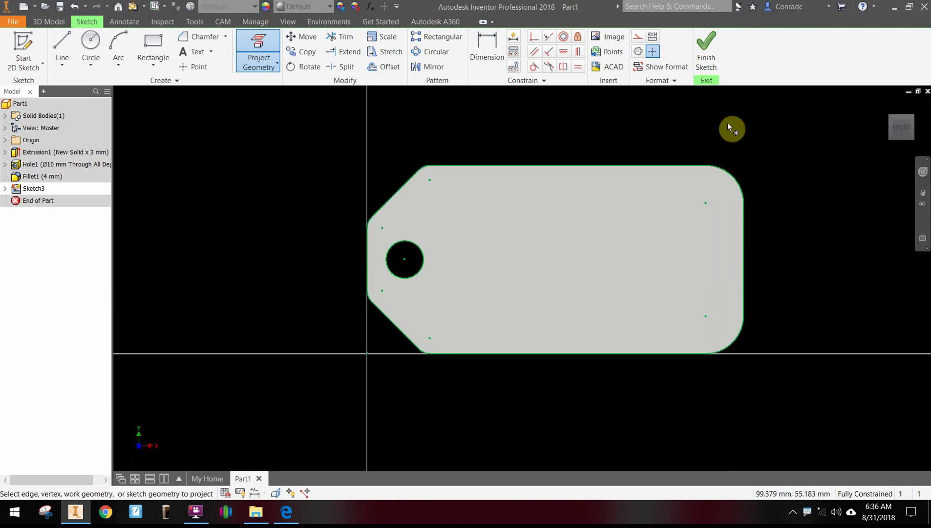
pyautogui.click(390, 68)
pyautogui.click(391, 69)
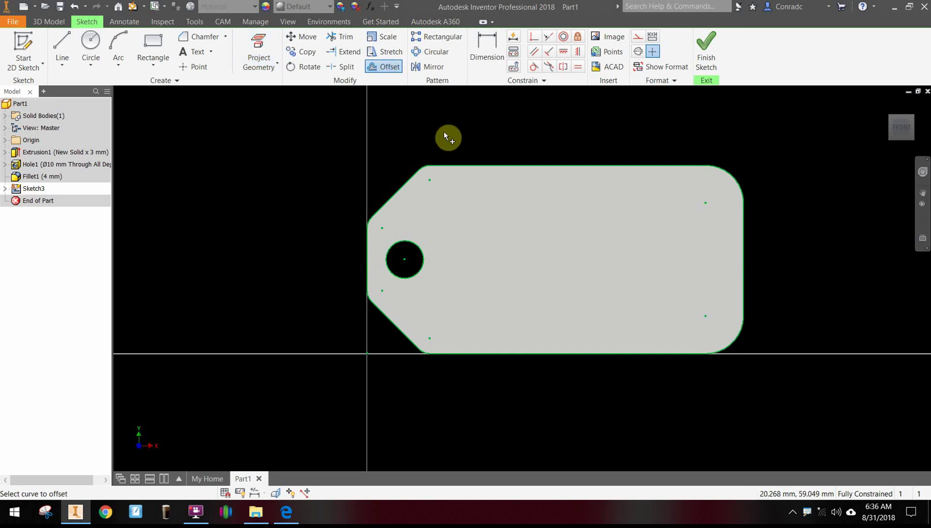
pyautogui.click(521, 167)
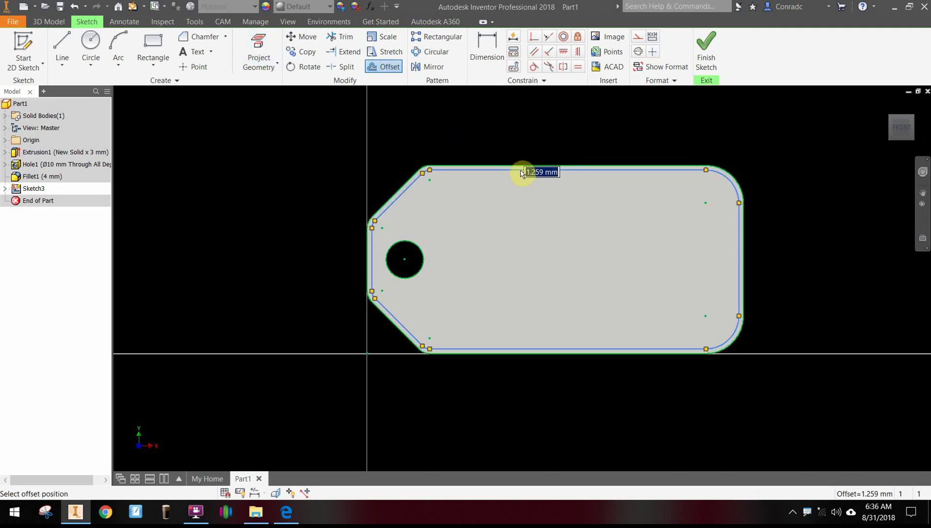
pyautogui.write('3')
pyautogui.press('Return')
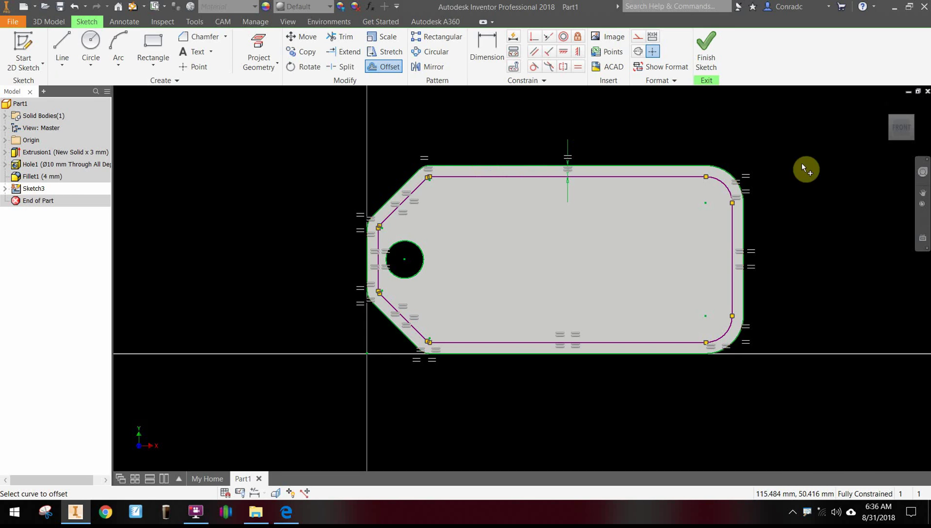
# Finish the sketch and extrude the border profile between the outline and its offset 1.2 mm outward, joined to the tag
pyautogui.moveTo(901, 124)
pyautogui.click(887, 104)
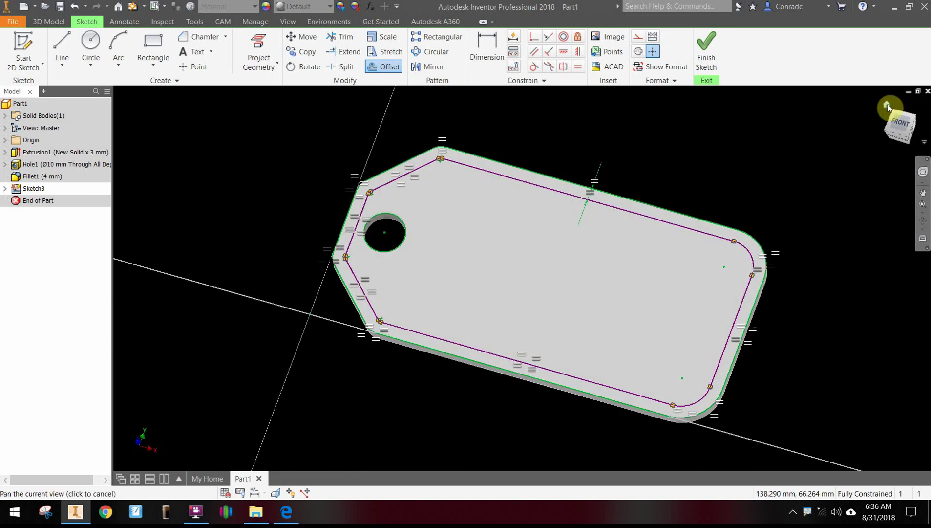
pyautogui.click(713, 57)
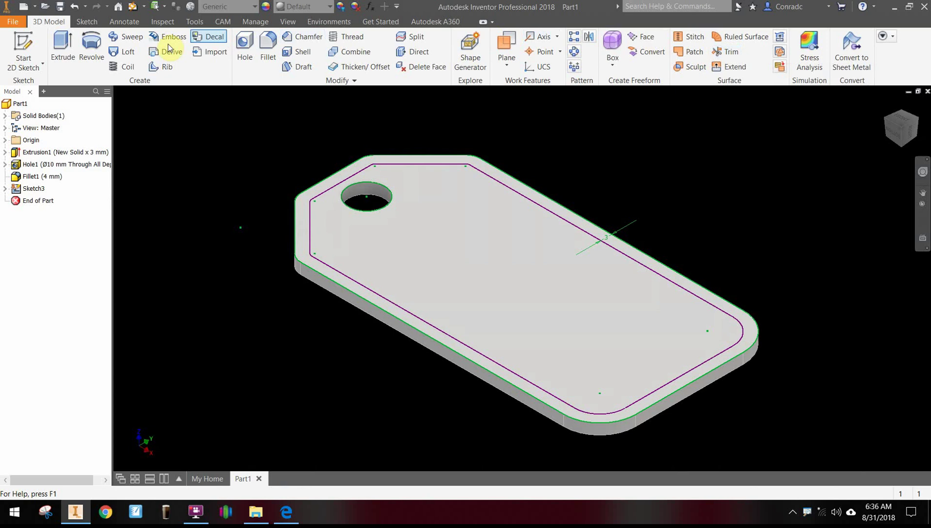
pyautogui.click(57, 46)
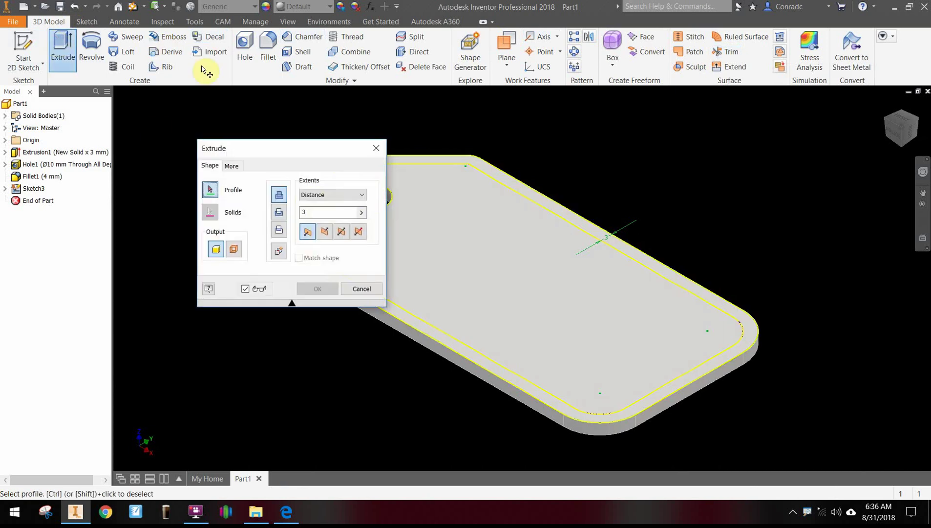
pyautogui.moveTo(270, 146); pyautogui.dragTo(143, 145)
pyautogui.doubleClick(195, 207)
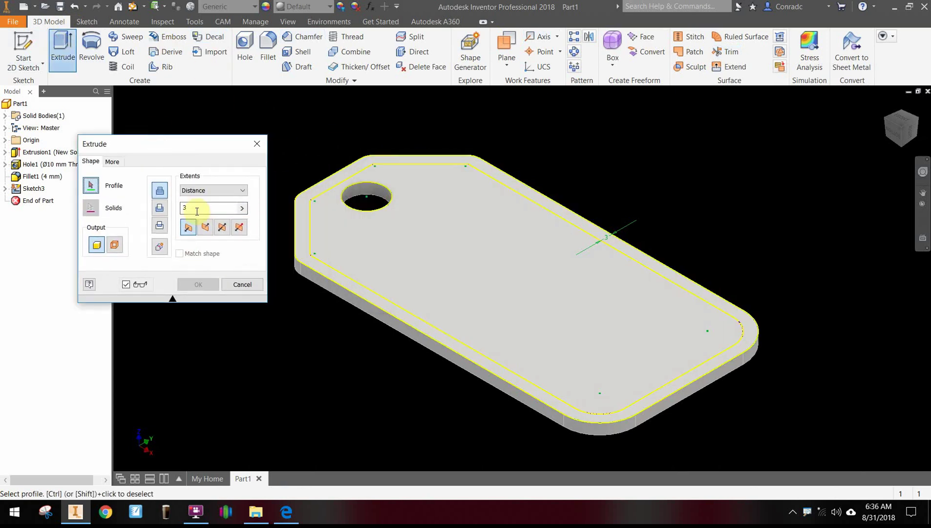
pyautogui.write('1.2')
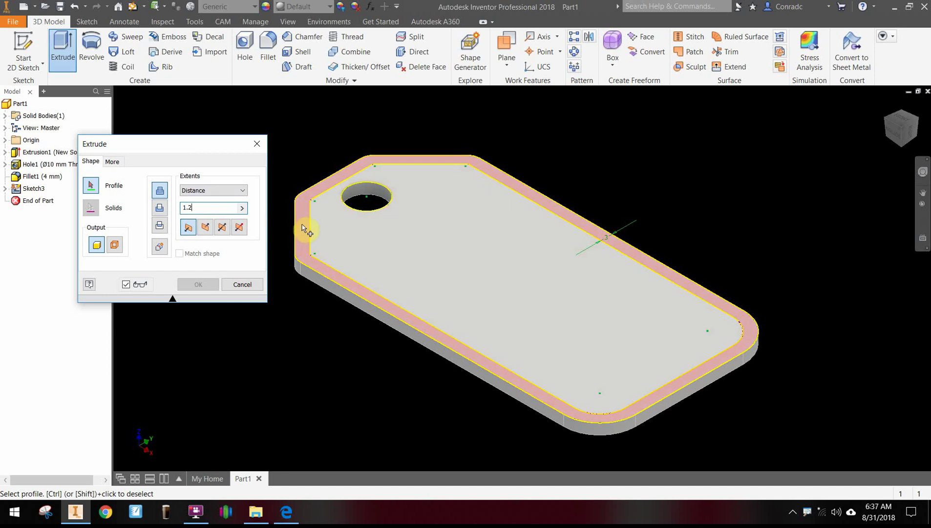
pyautogui.click(302, 228)
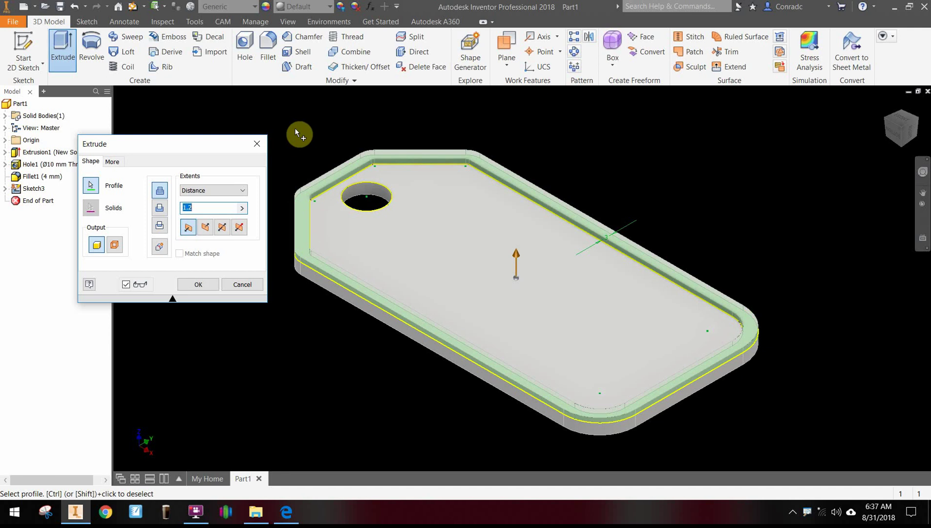
pyautogui.click(199, 284)
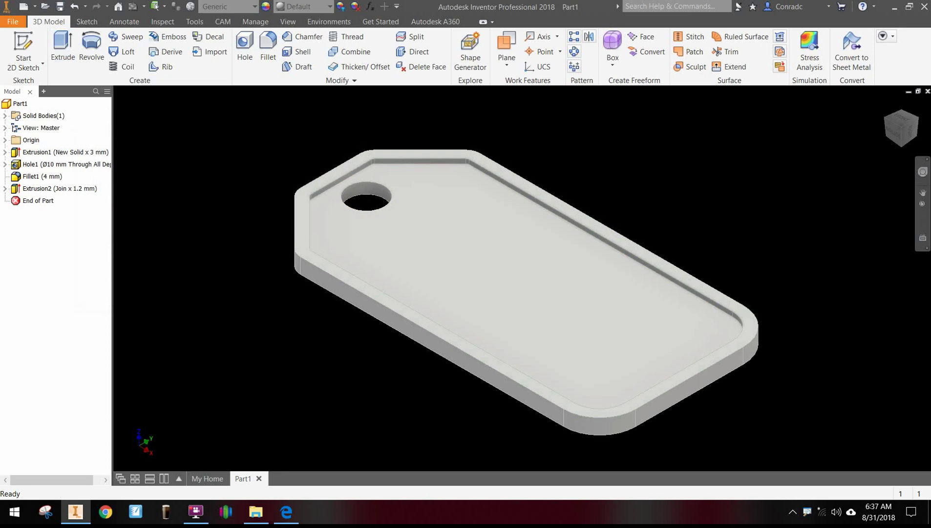
# Switch to the Unit 1 Name Tag PDF in Edge and read the border chamfer instructions, then return to Inventor
pyautogui.click(285, 512)
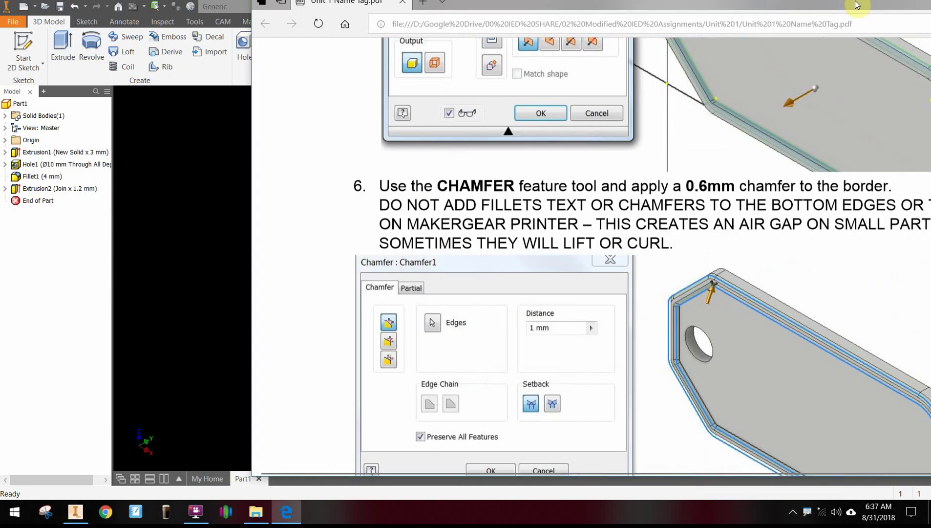
pyautogui.scroll(-3, 439, 193)
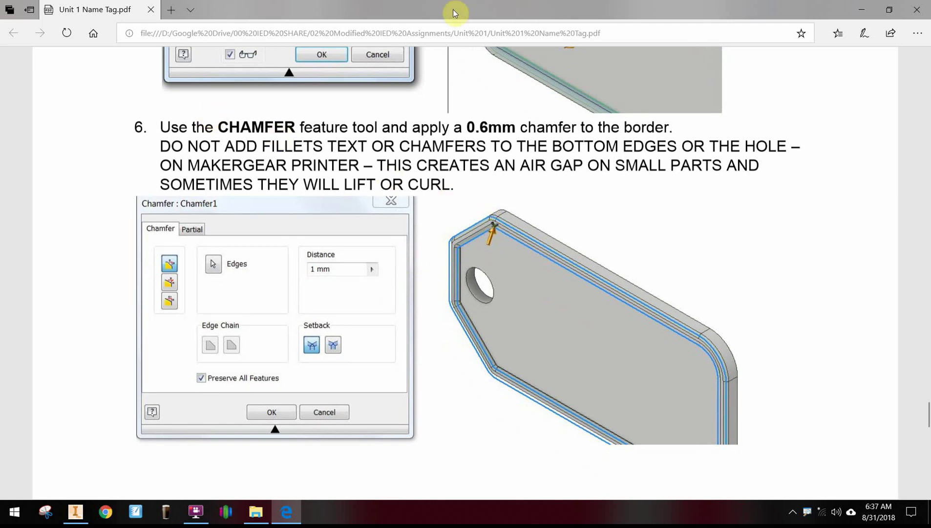
pyautogui.moveTo(453, 9); pyautogui.dragTo(930, 8)
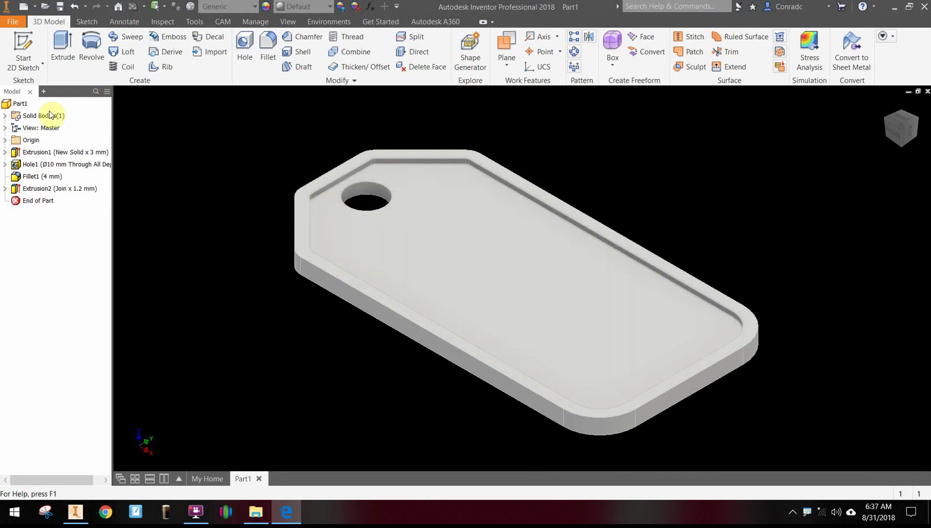
# Chamfer the outer and inner upper edge loops of the tag's raised border with a 1 mm distance
pyautogui.click(264, 135)
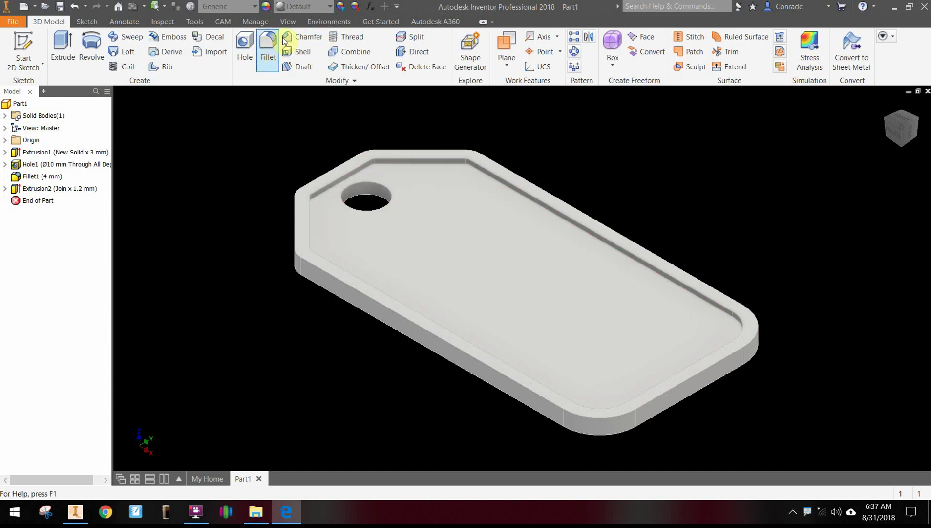
pyautogui.click(299, 37)
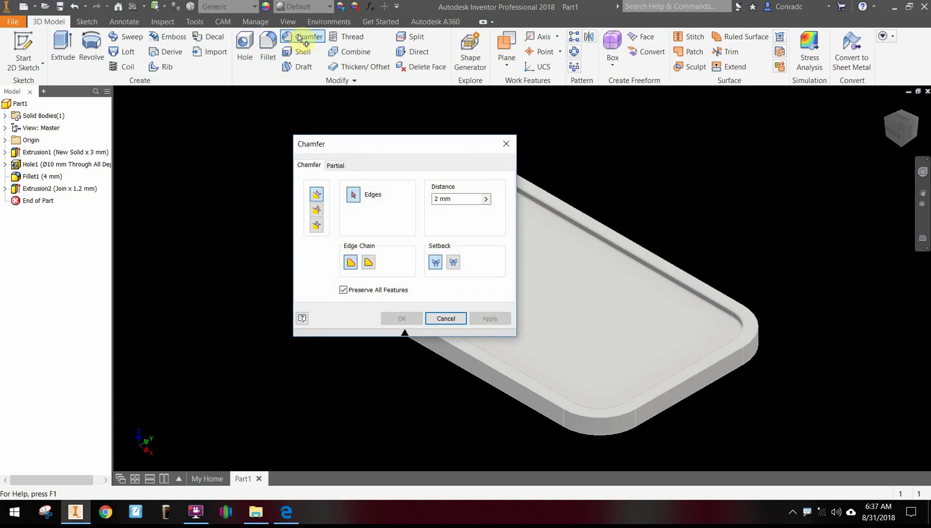
pyautogui.click(455, 195)
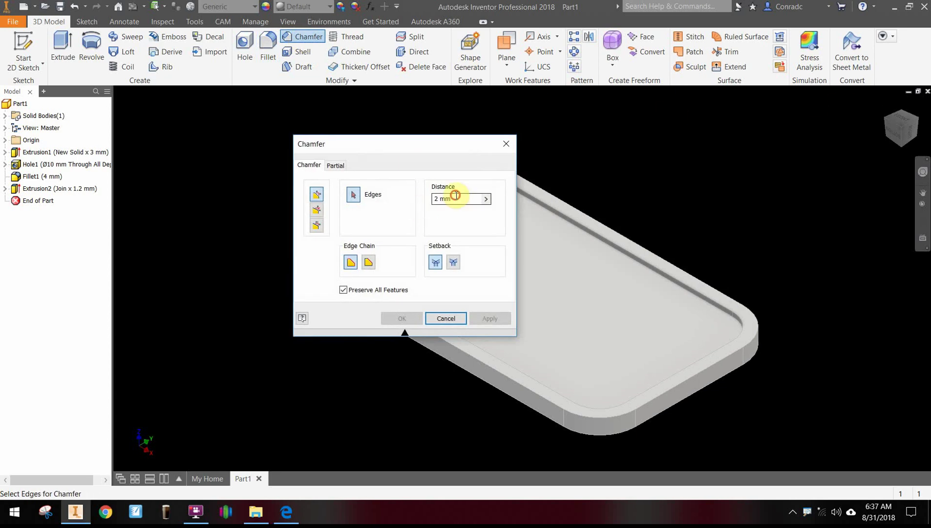
pyautogui.write('1')
pyautogui.moveTo(395, 138); pyautogui.dragTo(124, 108)
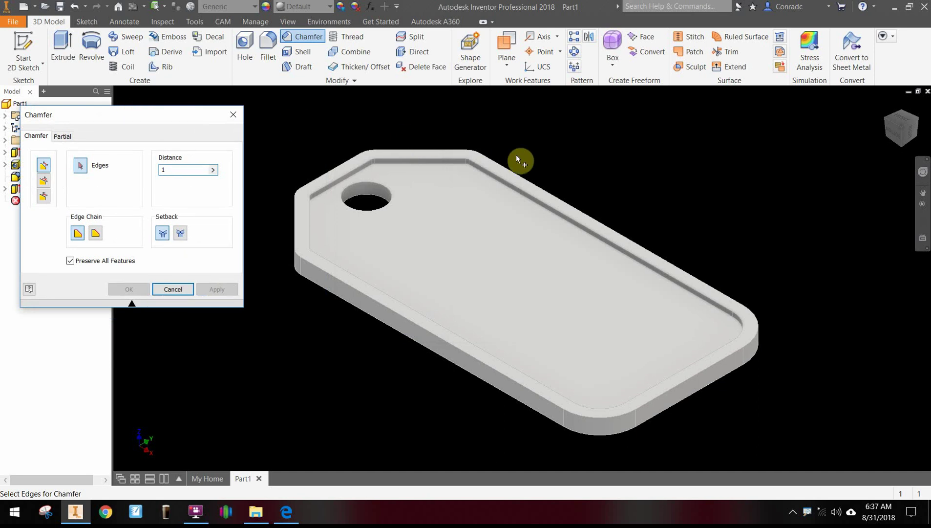
pyautogui.click(513, 175)
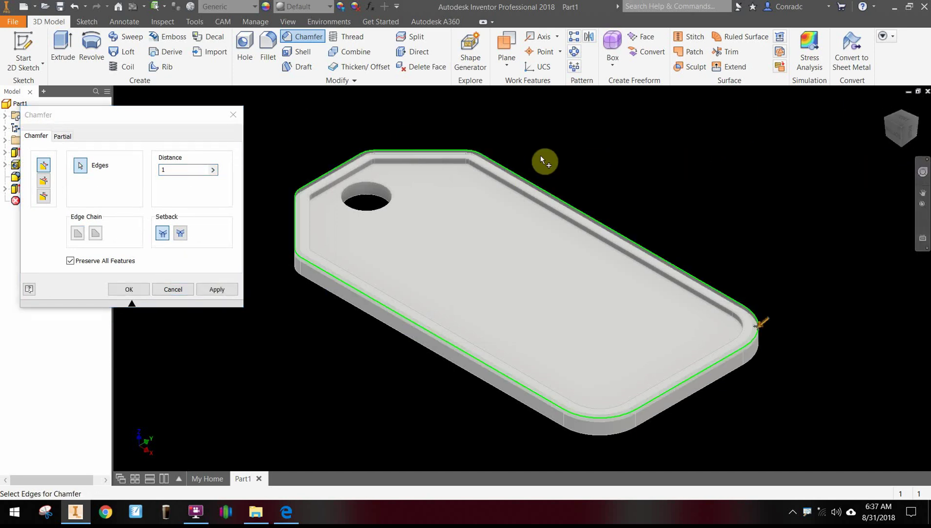
pyautogui.click(516, 187)
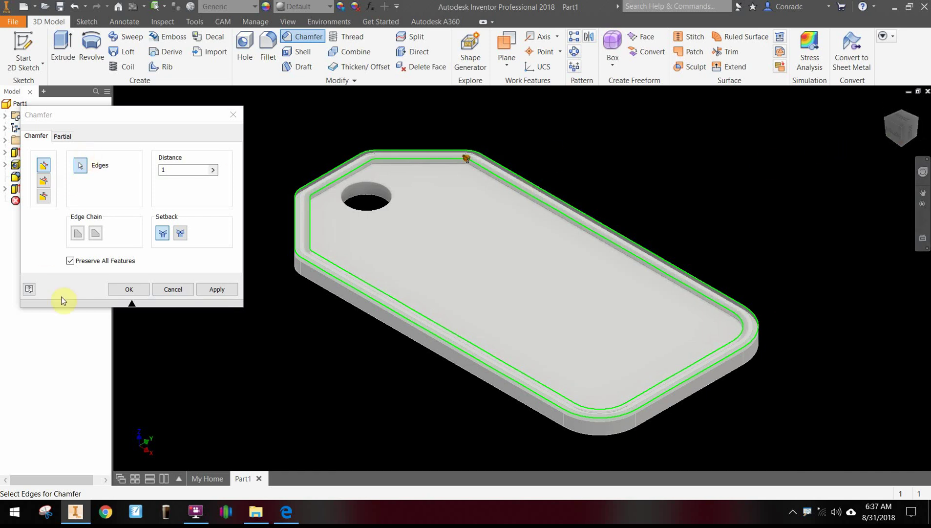
pyautogui.click(214, 290)
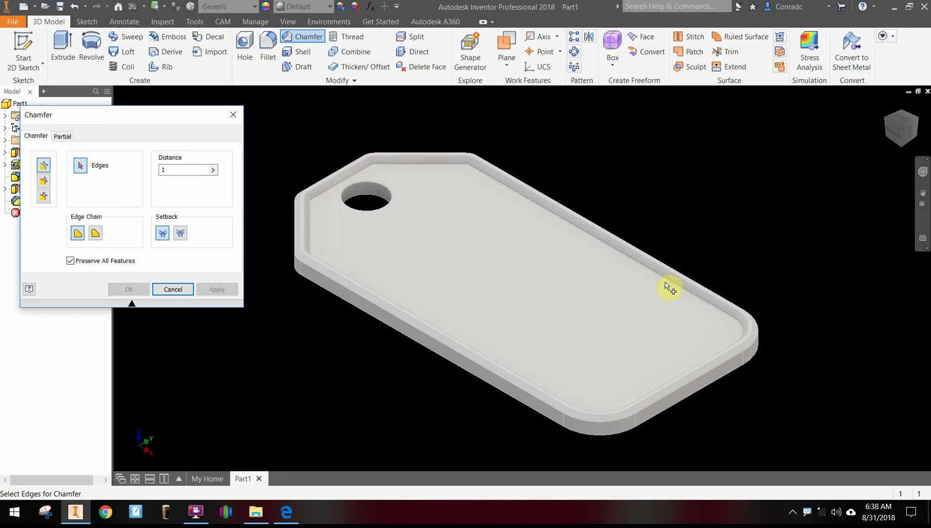
pyautogui.scroll(5, 738, 316)
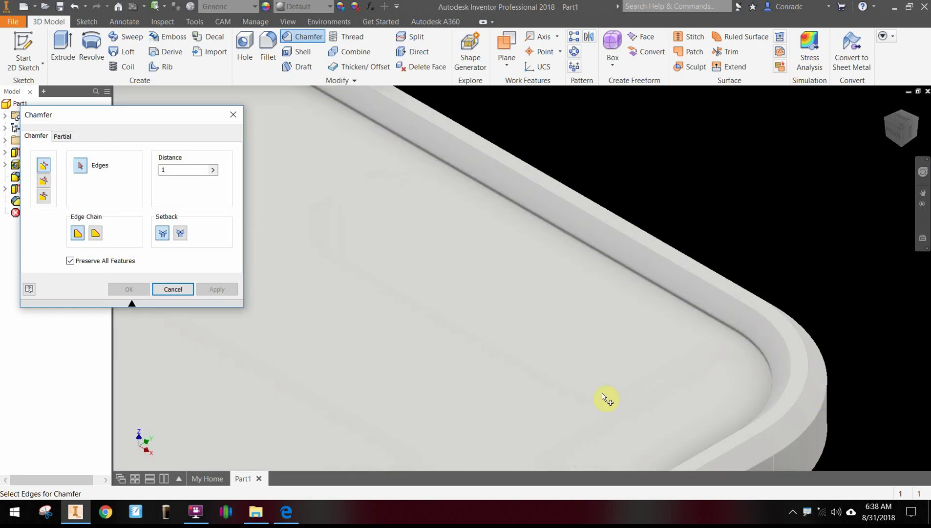
pyautogui.scroll(-3, 456, 388)
pyautogui.scroll(-2, 632, 254)
pyautogui.moveTo(636, 258); pyautogui.dragTo(765, 176, button='middle')
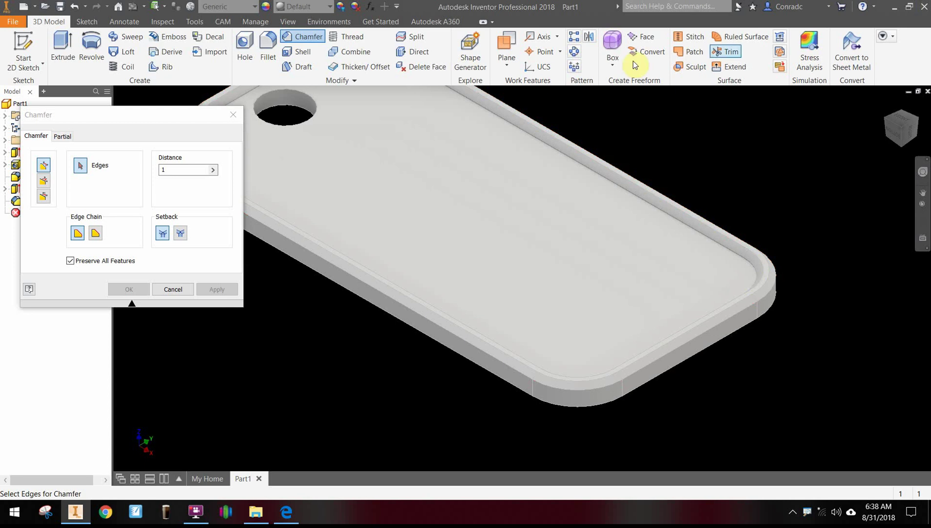
pyautogui.click(234, 116)
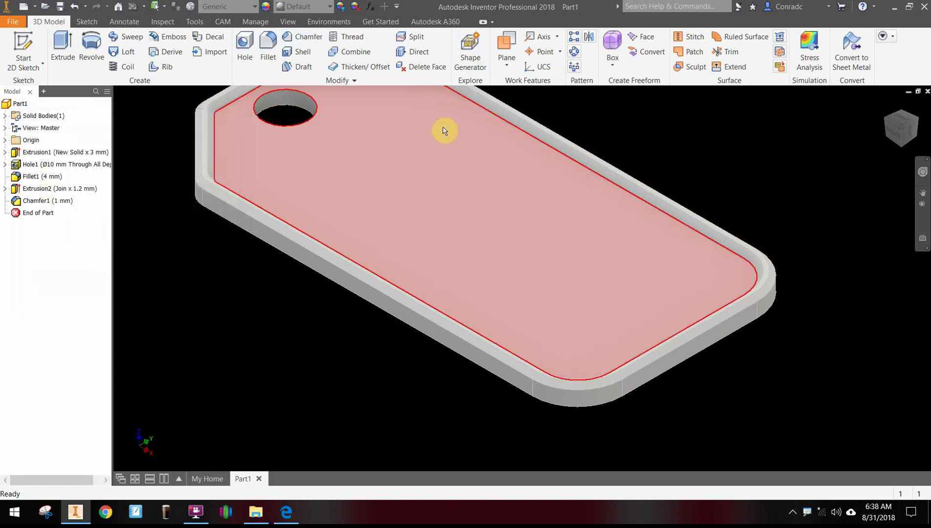
# Switch to the name tag PDF in Edge, read the text instructions including the recommended font, and return to Inventor
pyautogui.click(286, 511)
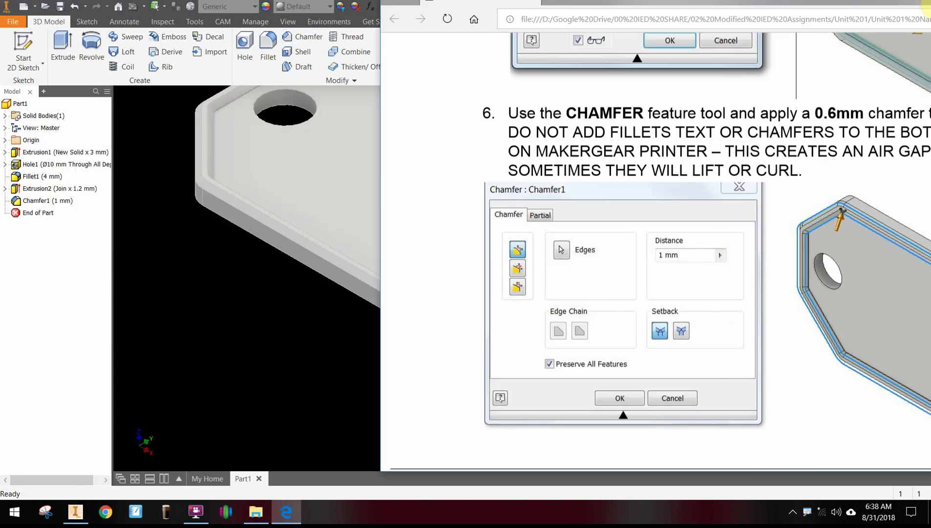
pyautogui.scroll(-3, 561, 174)
pyautogui.scroll(-8, 474, 195)
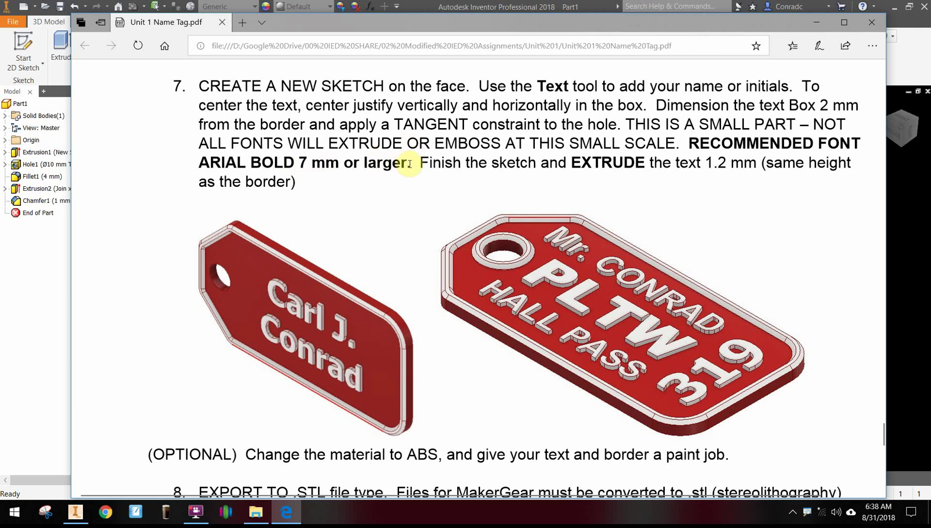
pyautogui.moveTo(412, 162); pyautogui.dragTo(209, 162)
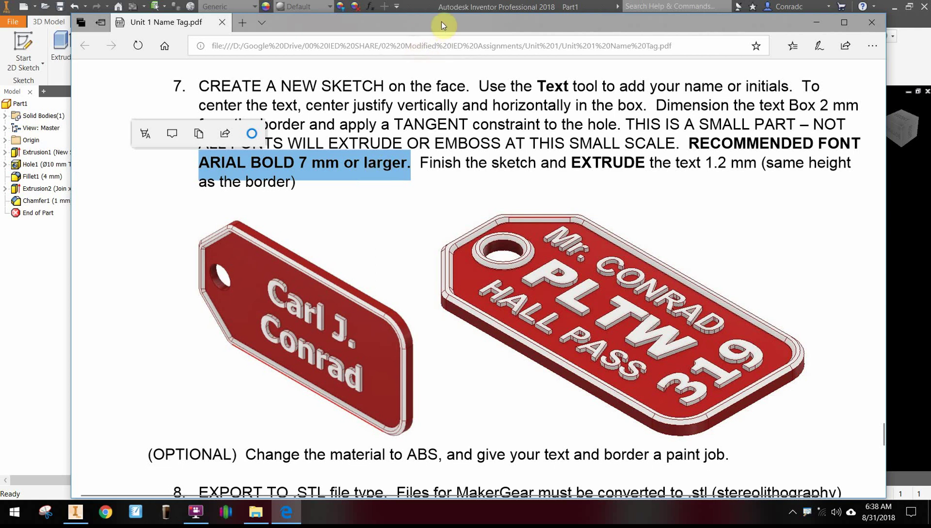
pyautogui.click(816, 22)
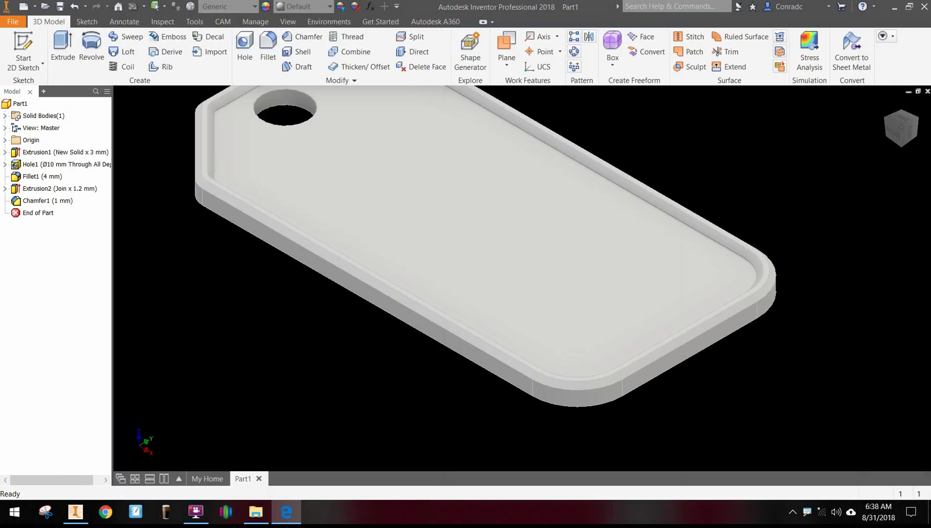
# Start a new sketch on the recessed front face of the tag inside the border
pyautogui.moveTo(747, 176); pyautogui.dragTo(751, 206, button='middle')
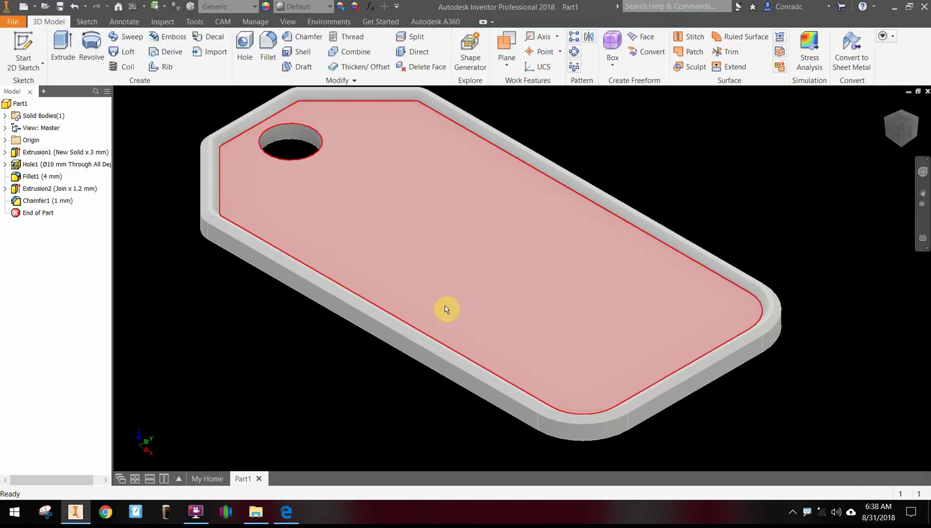
pyautogui.click(17, 42)
pyautogui.click(509, 242)
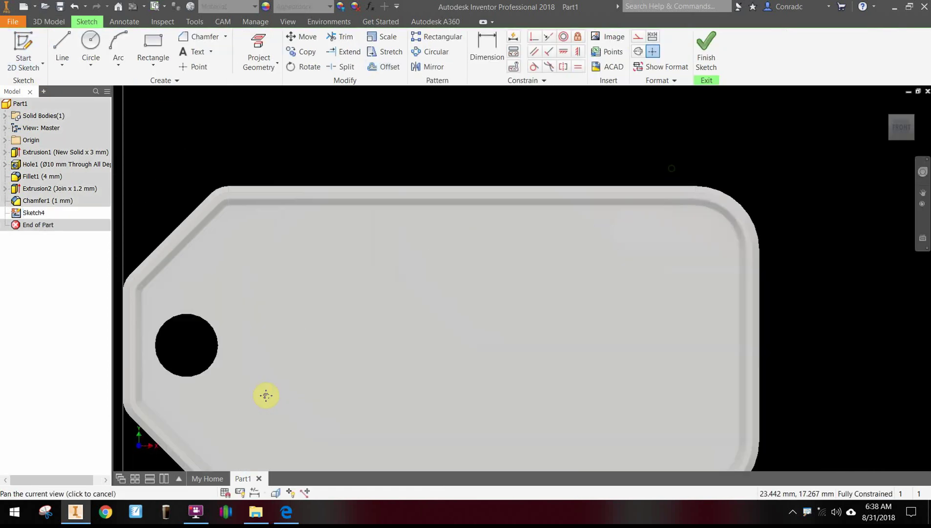
pyautogui.moveTo(265, 394); pyautogui.dragTo(270, 335, button='middle')
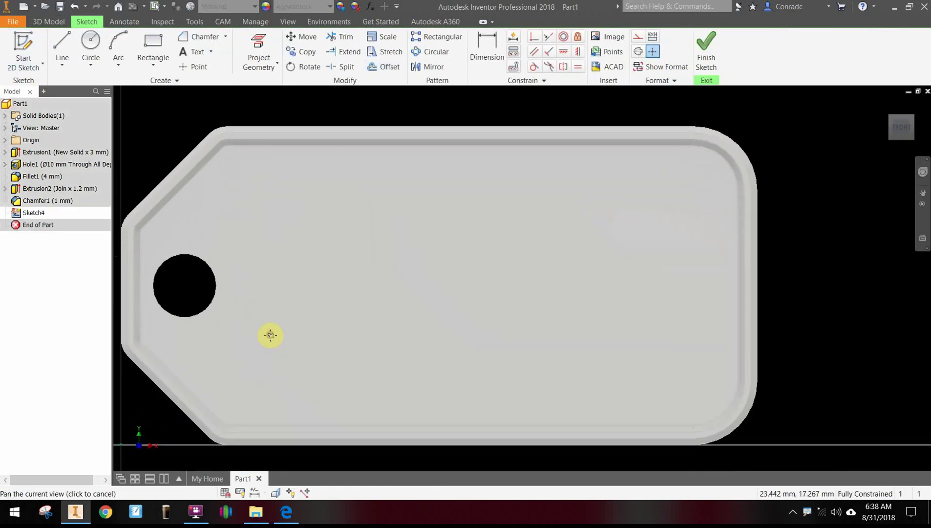
pyautogui.moveTo(351, 315); pyautogui.dragTo(374, 308, button='middle')
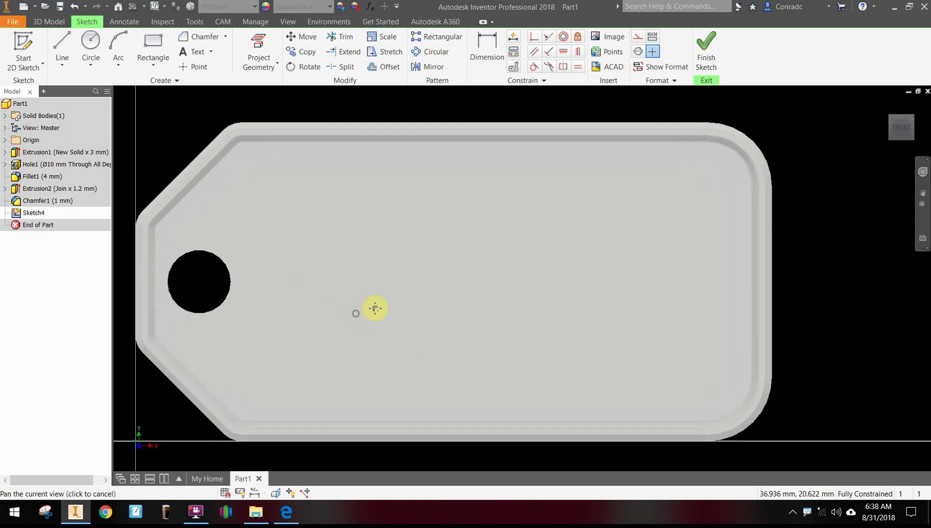
# Place a sketch text box on the face between the hole and the rounded end, and enter the owner's full name on two lines
pyautogui.click(186, 51)
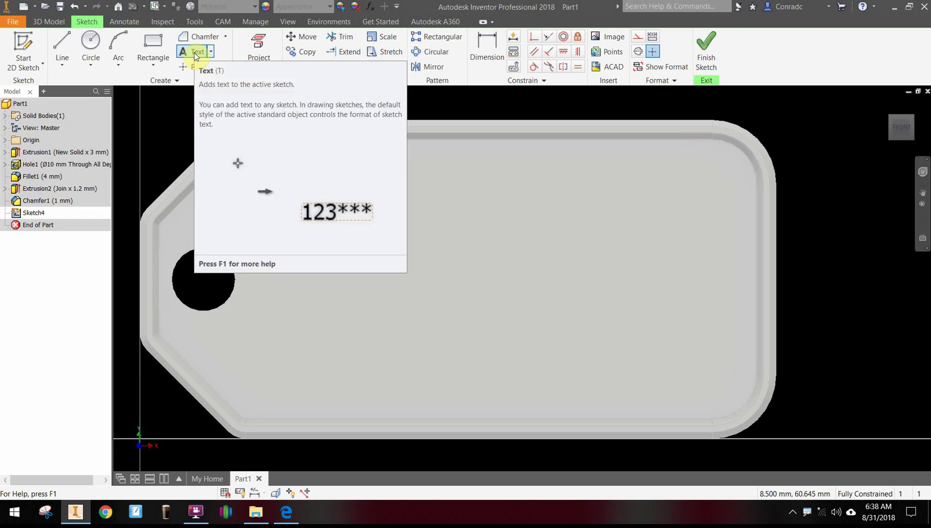
pyautogui.click(270, 172)
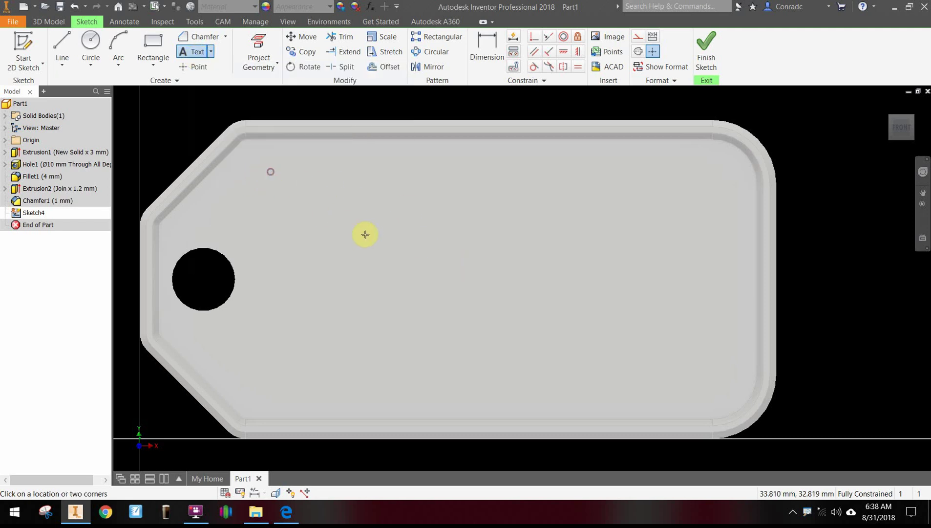
pyautogui.click(719, 397)
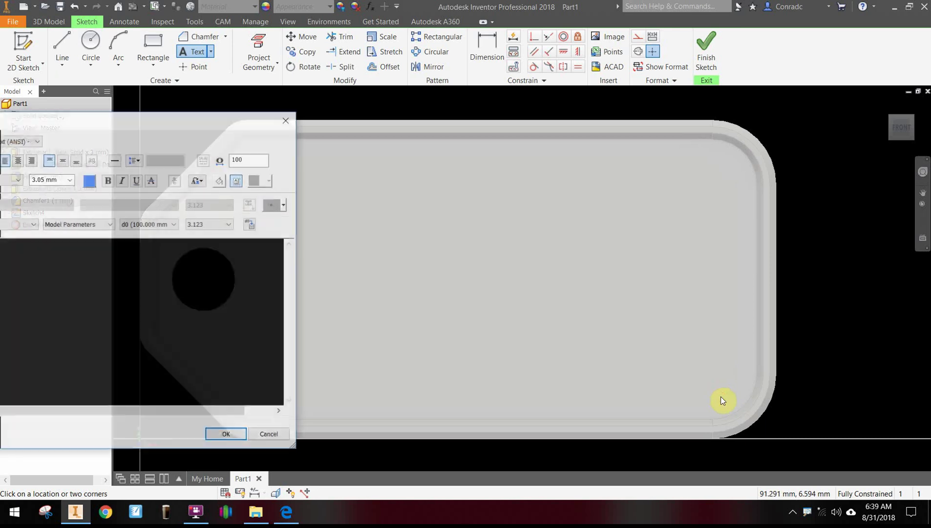
pyautogui.moveTo(168, 105); pyautogui.dragTo(488, 108)
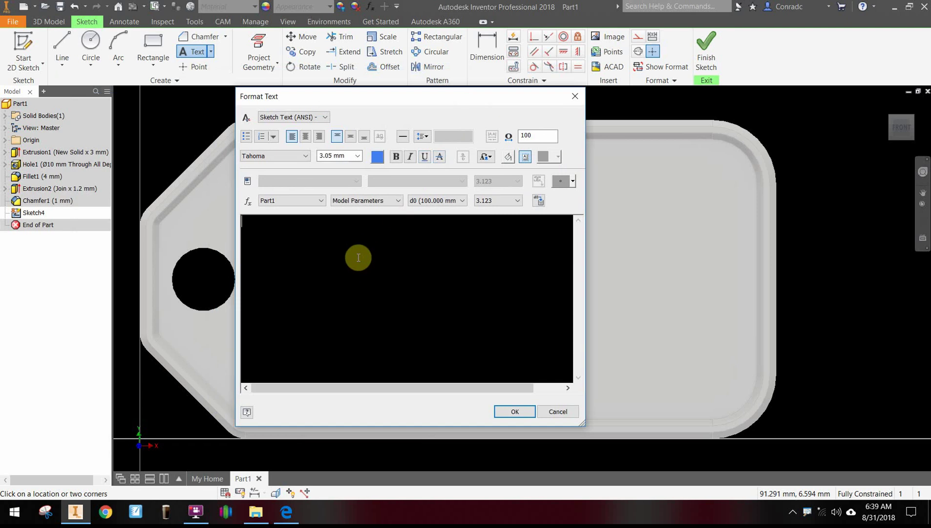
pyautogui.write('C')
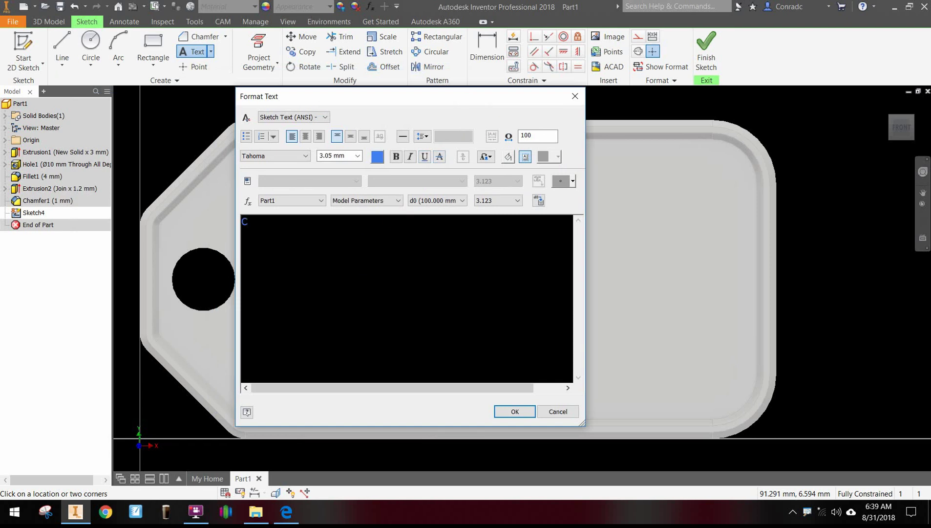
pyautogui.write('ar')
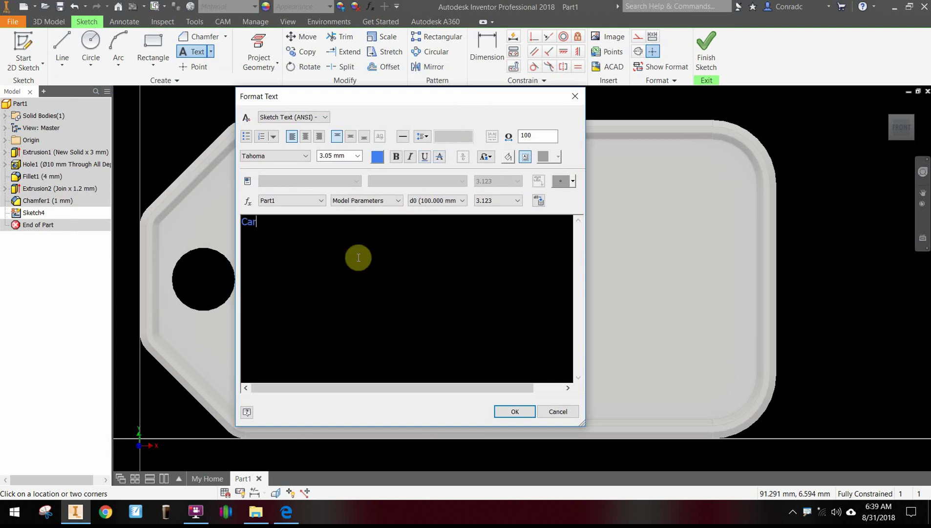
pyautogui.write('l J.')
# Format both lines of the name text in bold Arial
pyautogui.moveTo(358, 257); pyautogui.dragTo(232, 218)
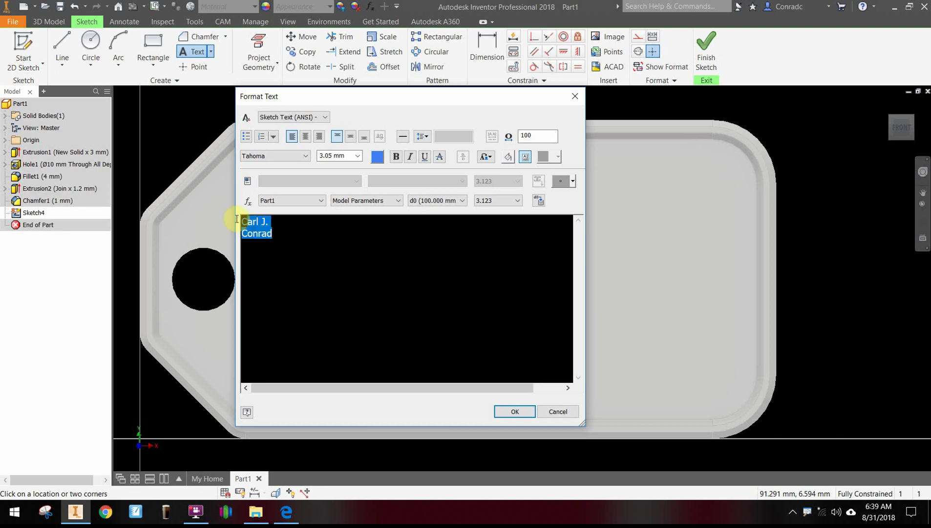
pyautogui.click(288, 155)
pyautogui.scroll(2, 278, 254)
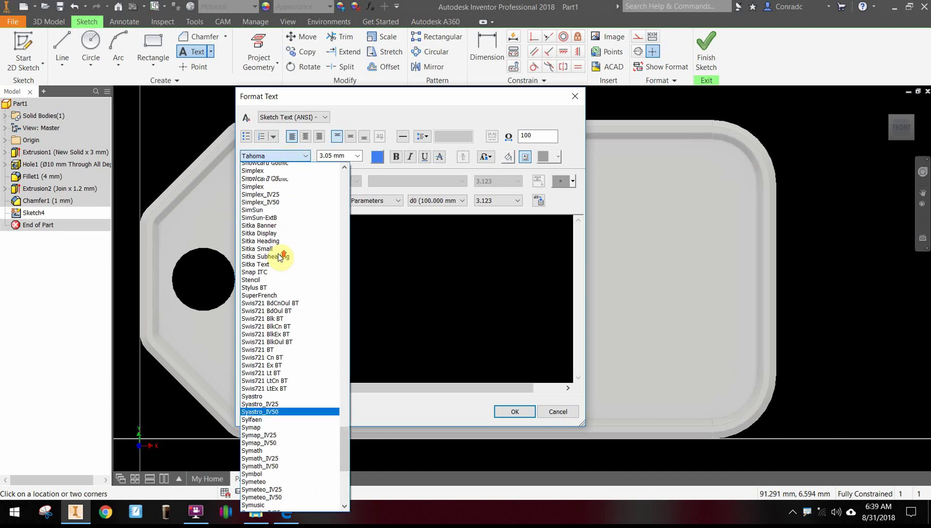
pyautogui.scroll(6, 280, 255)
pyautogui.moveTo(340, 435); pyautogui.dragTo(333, 166)
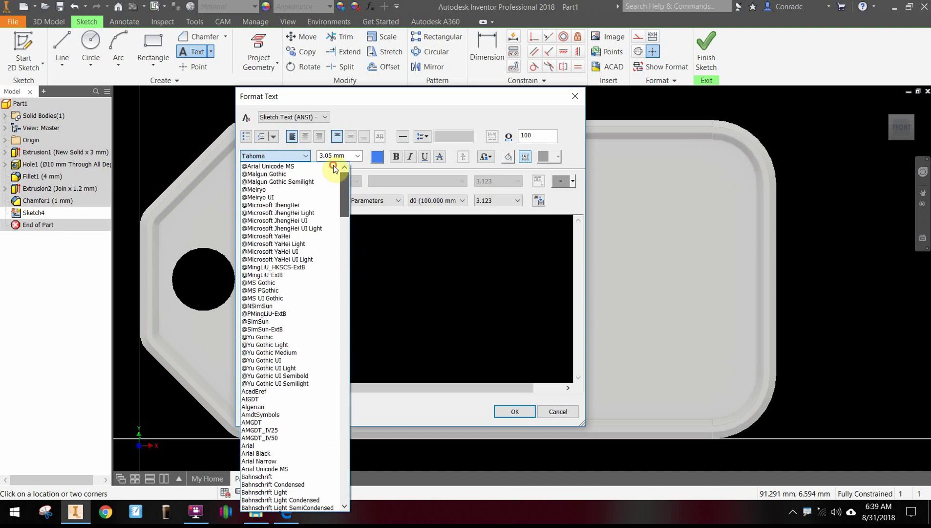
pyautogui.scroll(-2, 269, 307)
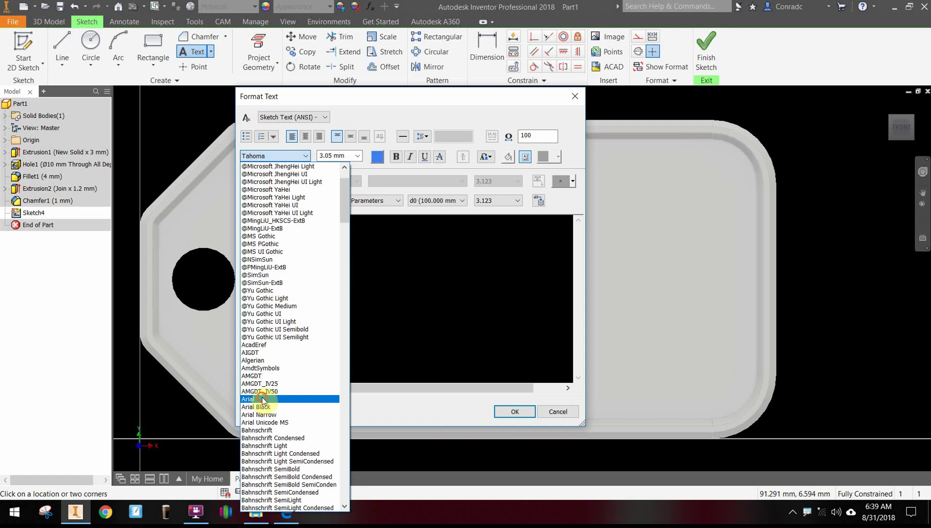
pyautogui.click(264, 399)
pyautogui.click(397, 156)
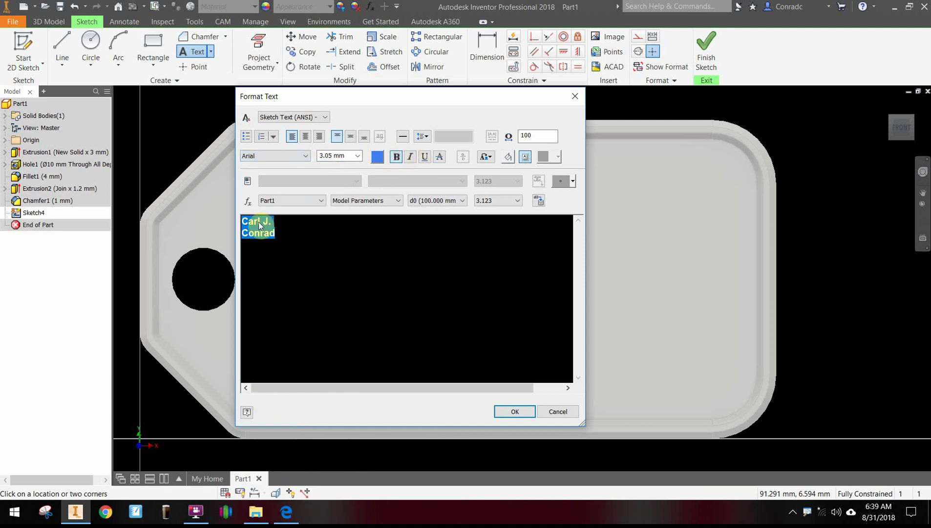
pyautogui.click(357, 156)
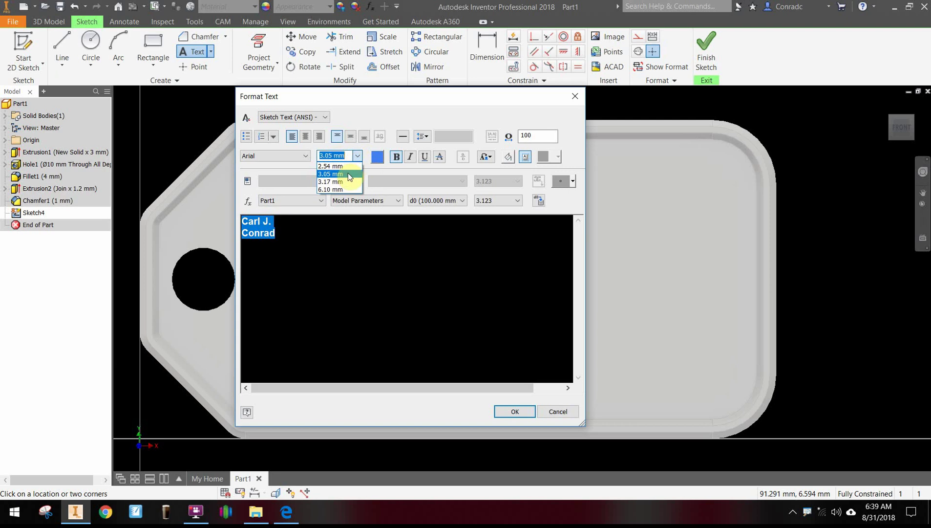
pyautogui.click(349, 155)
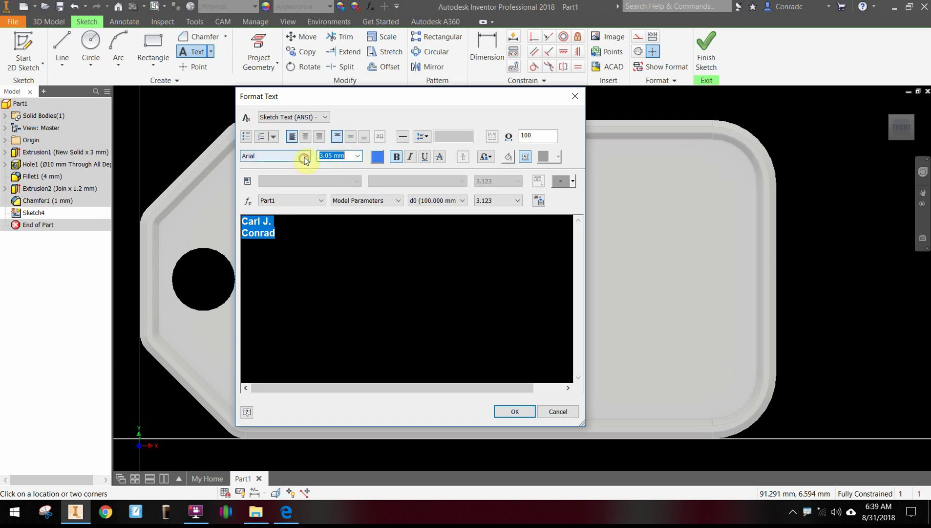
pyautogui.write('7')
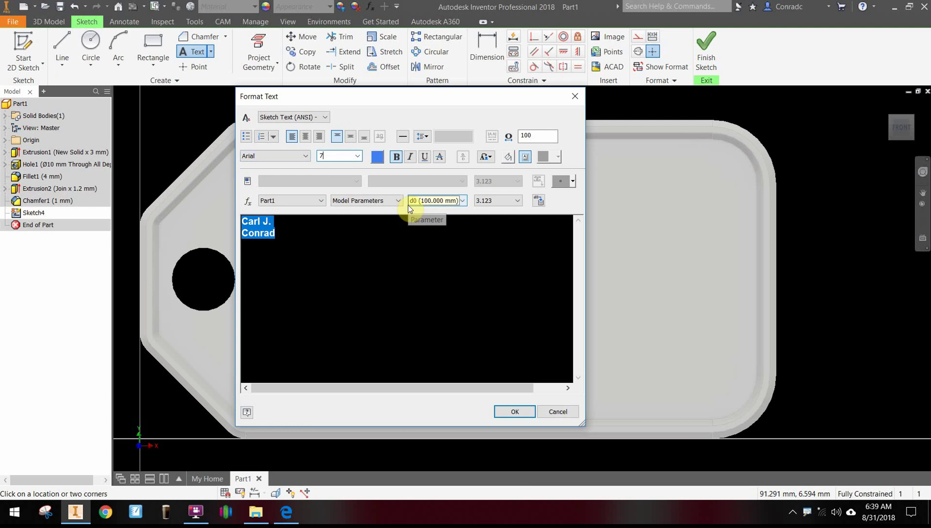
pyautogui.click(306, 136)
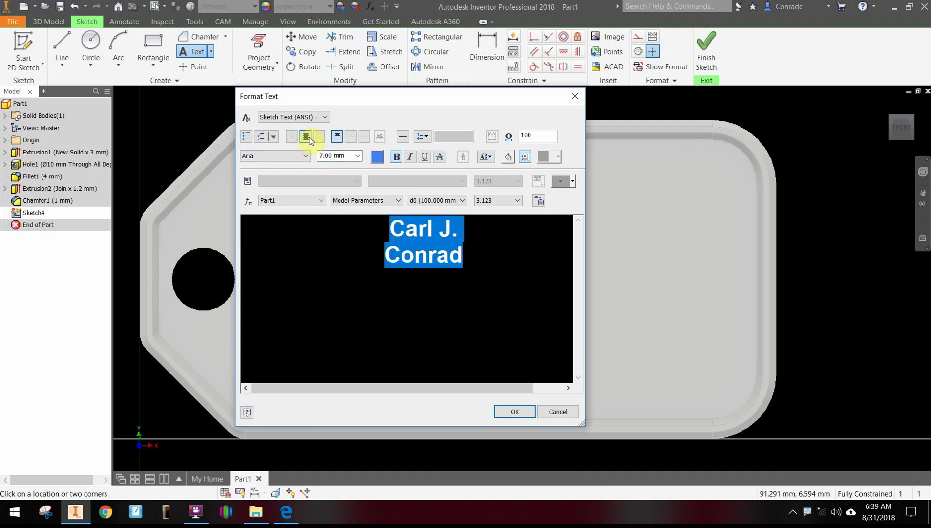
pyautogui.click(350, 136)
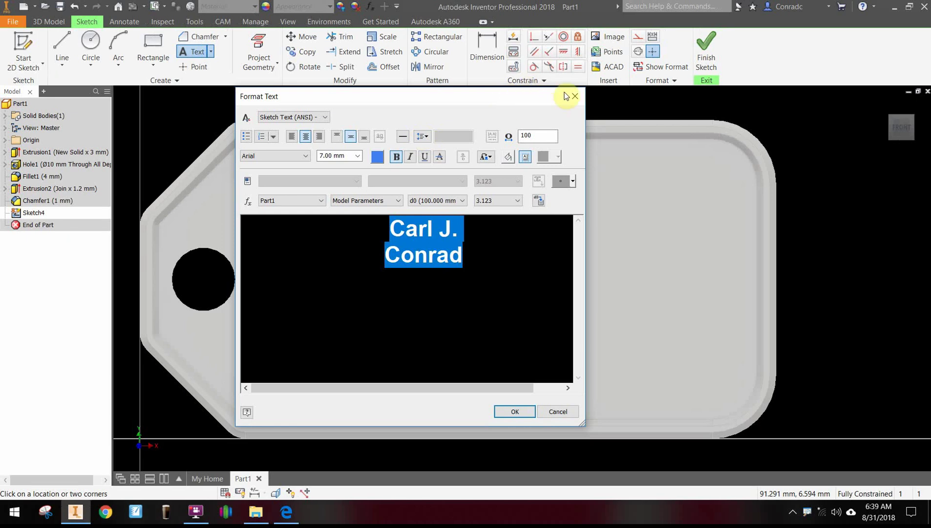
pyautogui.click(574, 97)
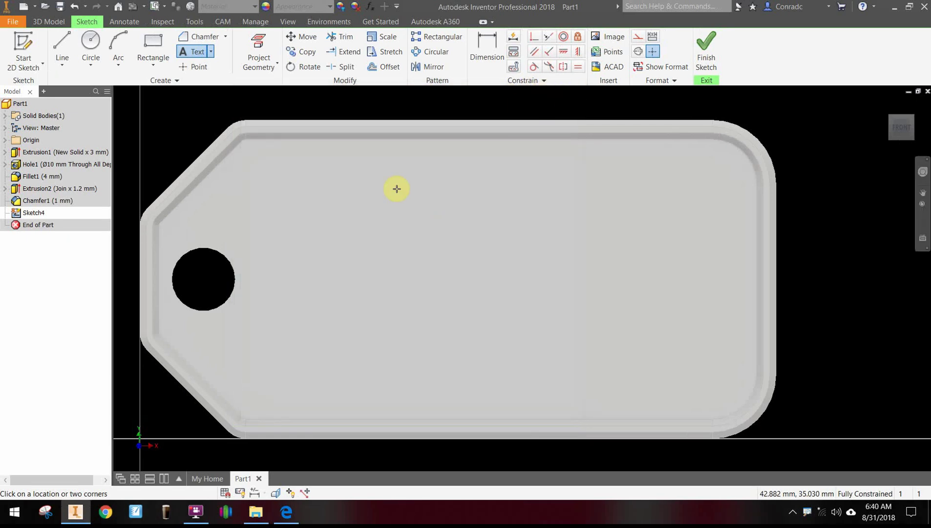
# Place a new sketch text box on the face between the hole and the rounded end, and enter the owner's full name on two lines
pyautogui.click(193, 51)
pyautogui.click(294, 177)
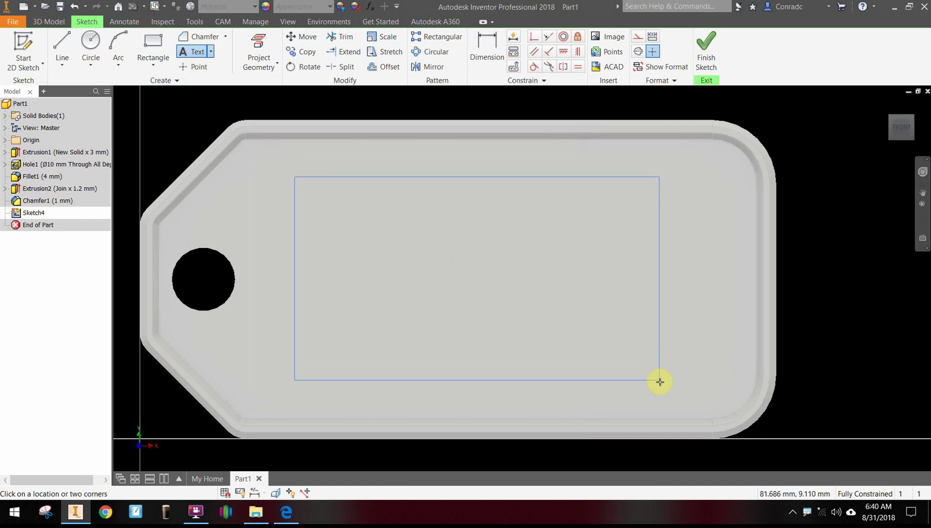
pyautogui.click(676, 388)
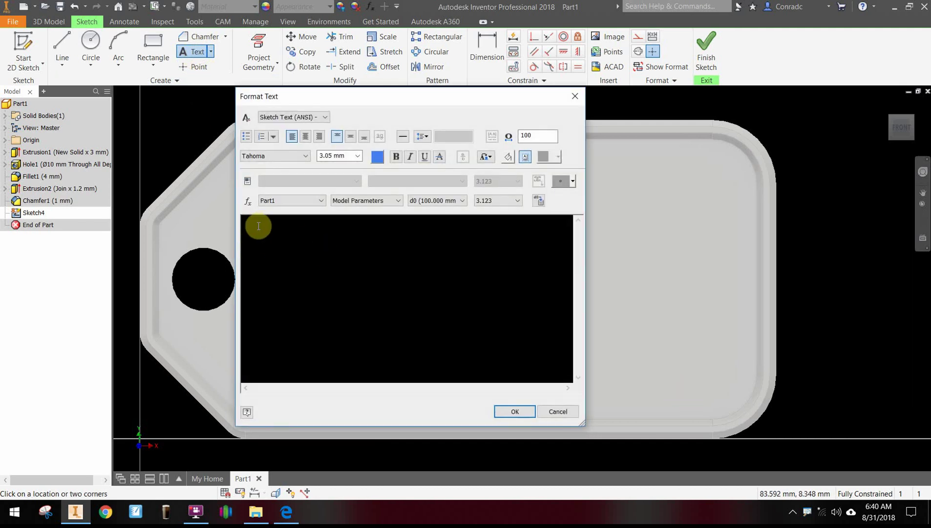
pyautogui.write('C')
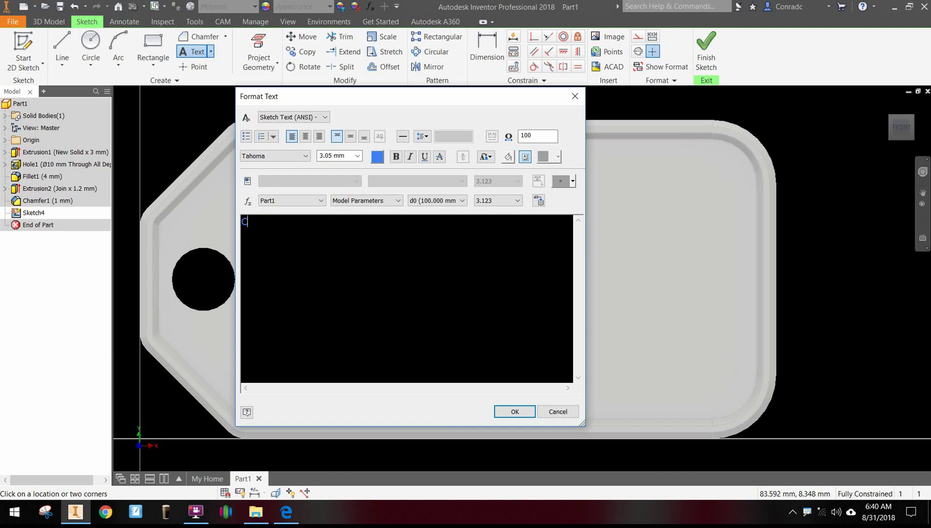
pyautogui.write('arl 3')
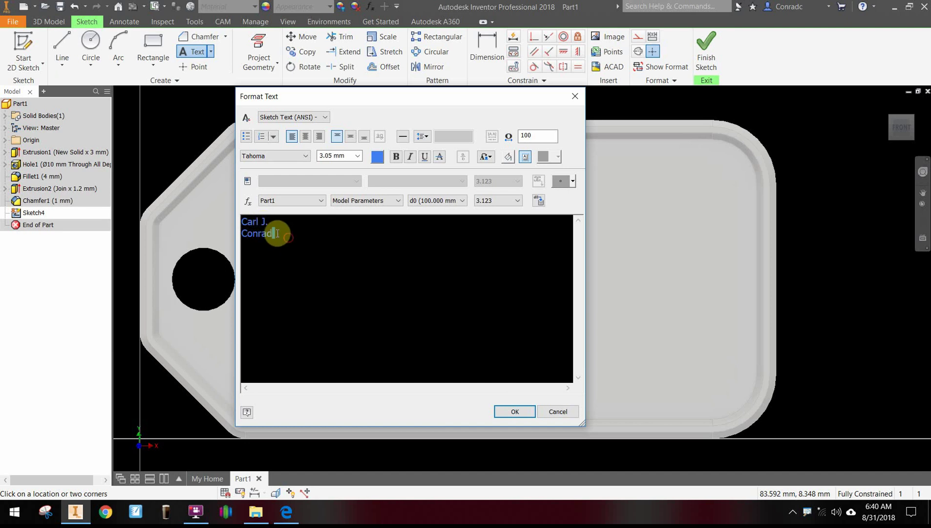
# Set both lines of the name text to a height of 7 mm with middle vertical justification, and finish placing text
pyautogui.moveTo(272, 234); pyautogui.dragTo(237, 223)
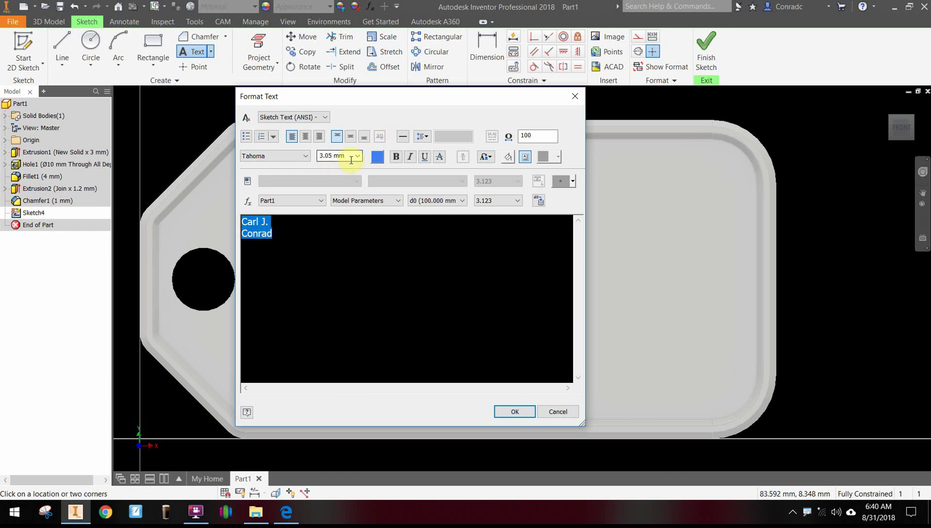
pyautogui.click(359, 155)
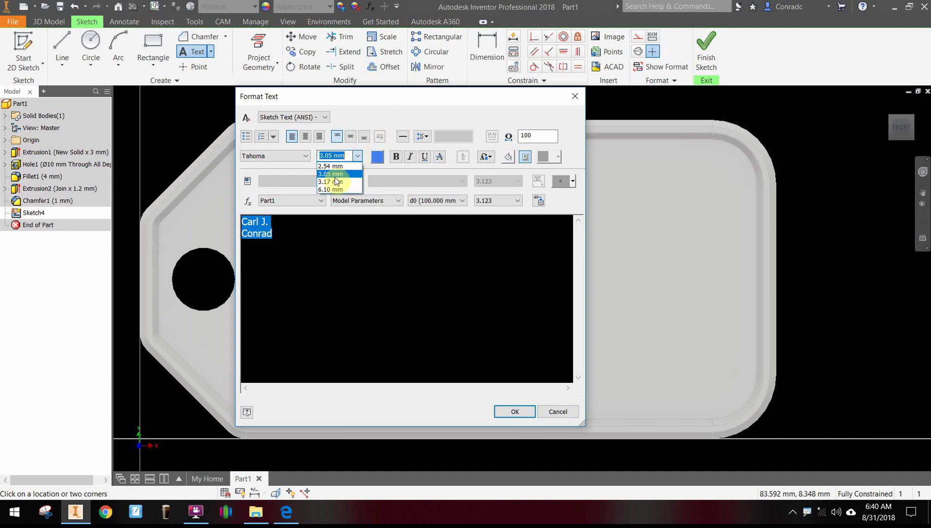
pyautogui.write('7')
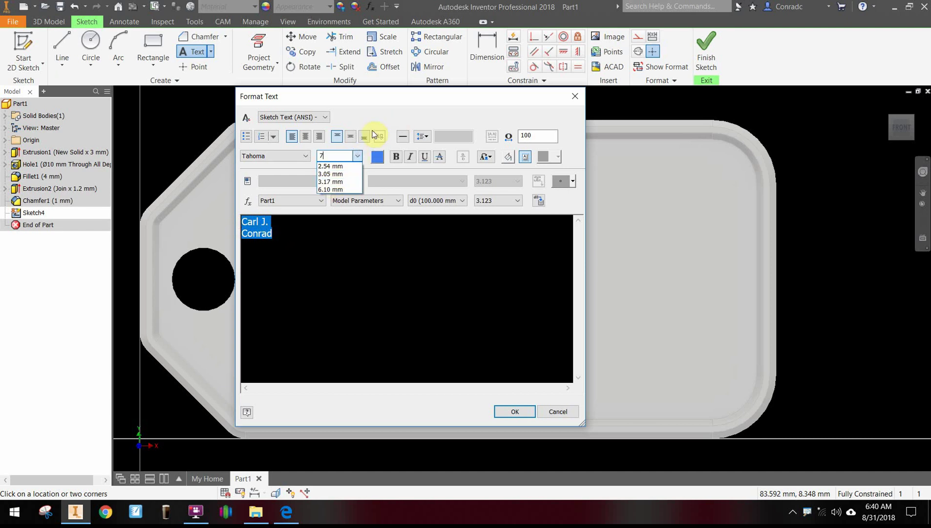
pyautogui.press('Return')
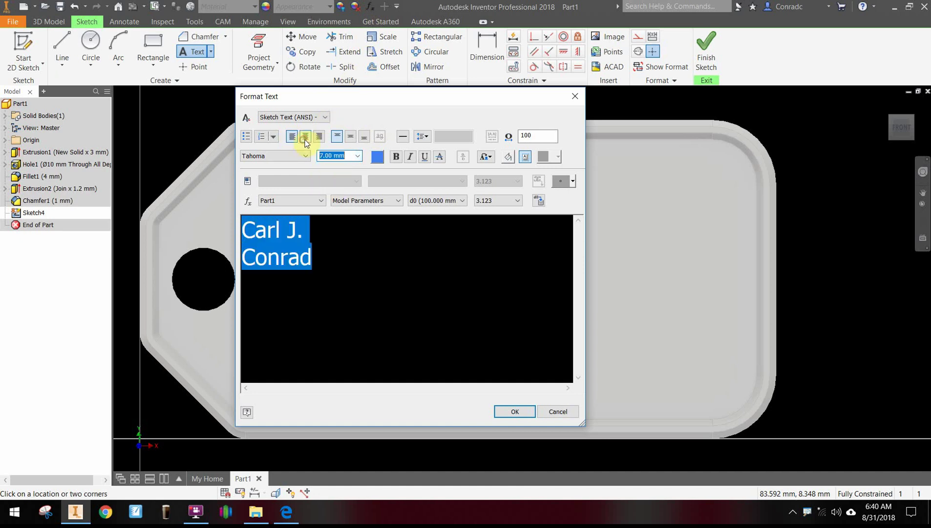
pyautogui.click(351, 138)
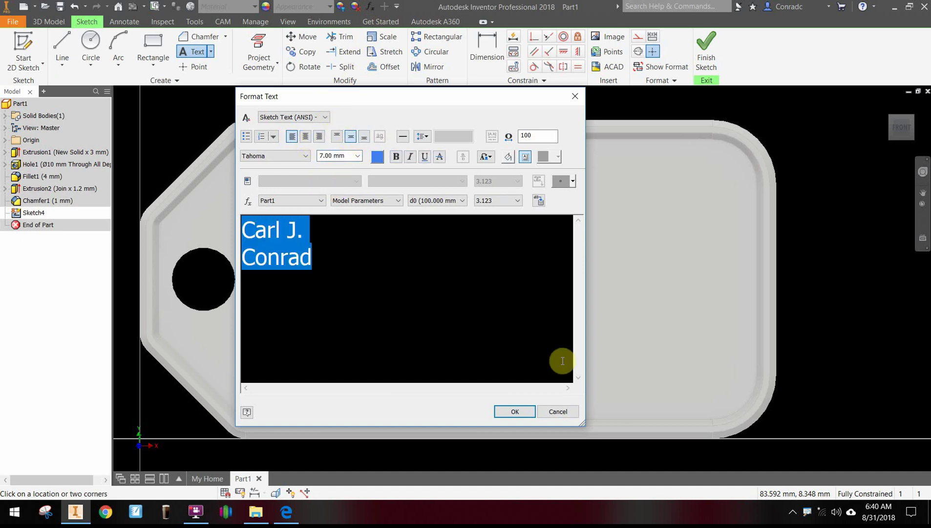
pyautogui.click(515, 412)
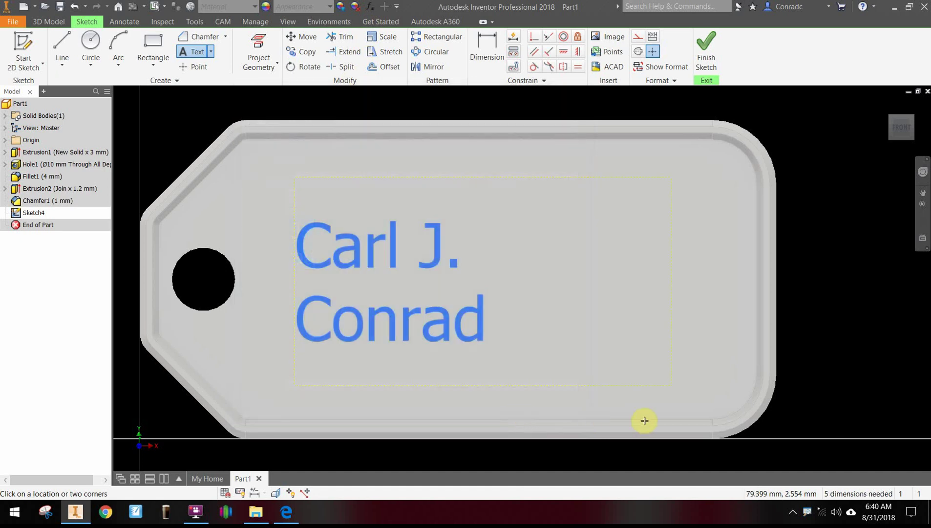
pyautogui.rightClick(611, 284)
pyautogui.click(524, 286)
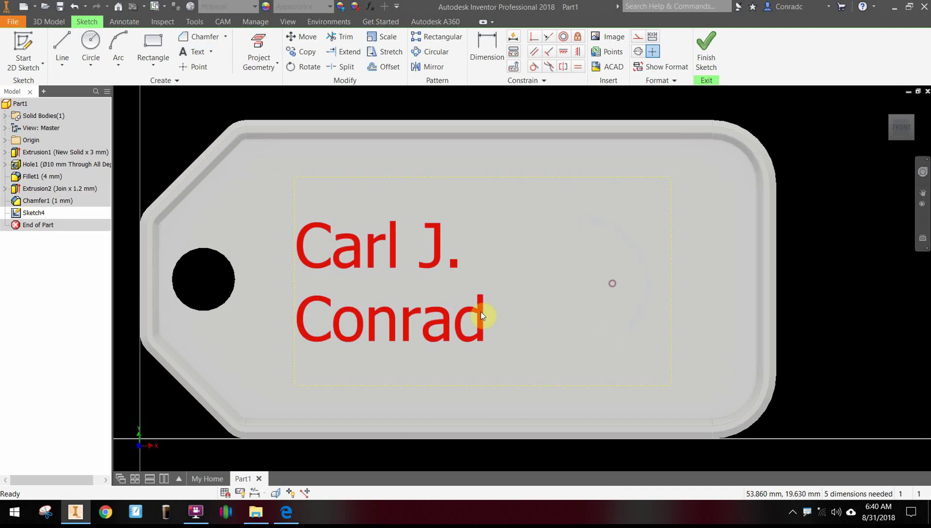
# Edit the placed name text so both lines are centred horizontally in the text box
pyautogui.doubleClick(432, 328)
pyautogui.moveTo(331, 260); pyautogui.dragTo(237, 224)
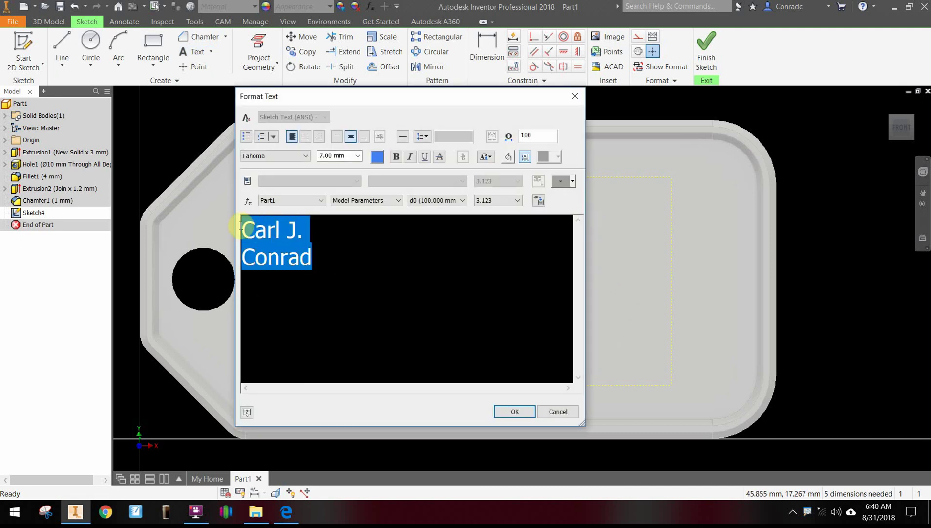
pyautogui.click(306, 140)
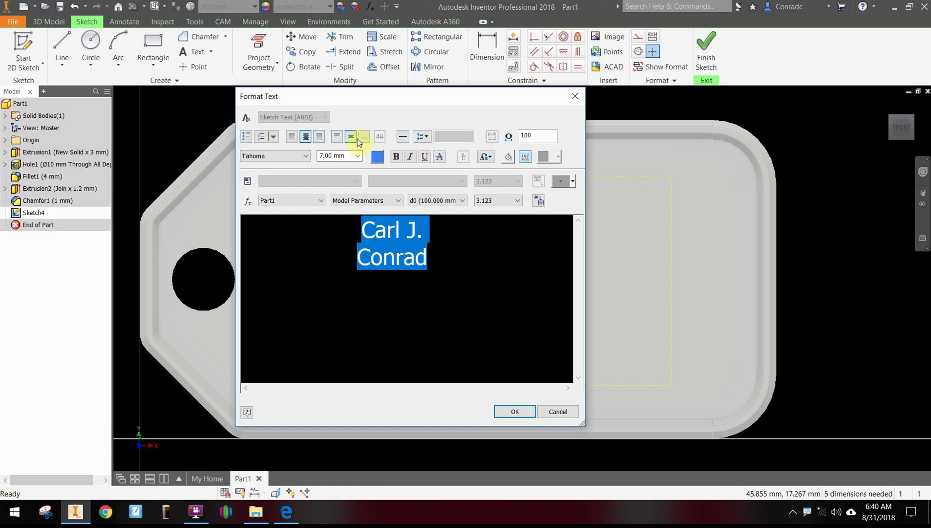
pyautogui.click(520, 411)
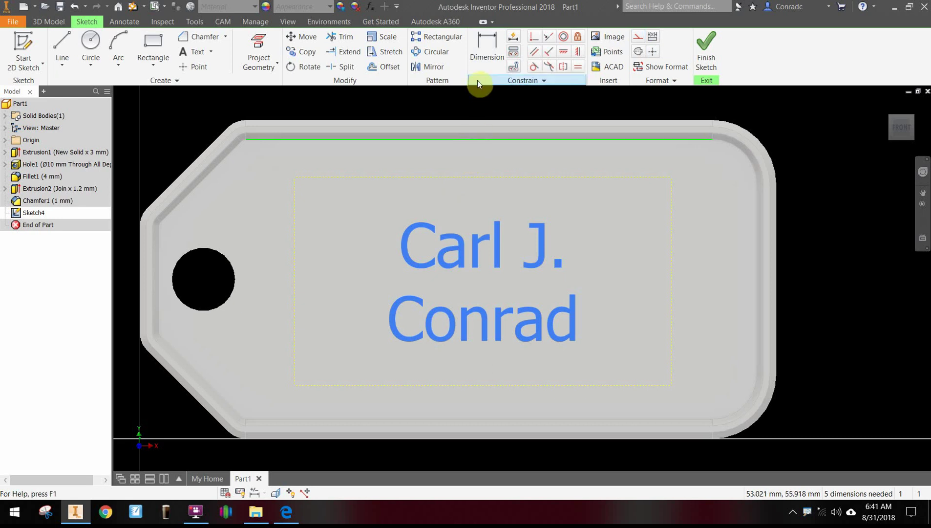
# Dimension the text box's upper edge 2 mm from the upper inner edge of the border
pyautogui.click(483, 64)
pyautogui.click(464, 177)
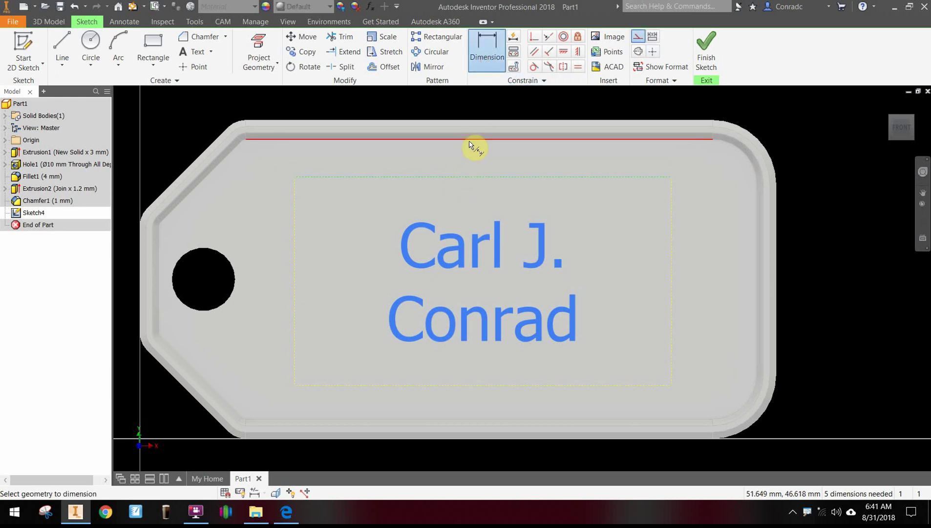
pyautogui.click(469, 141)
pyautogui.click(470, 160)
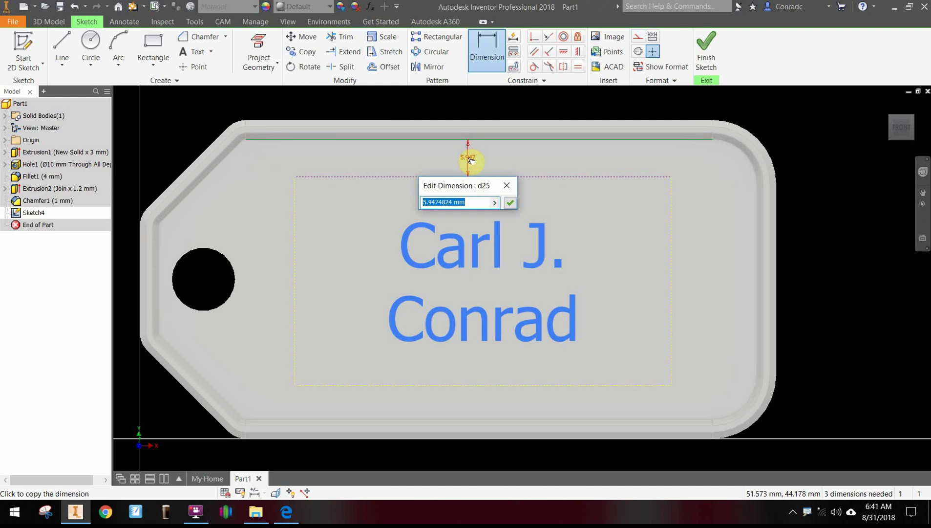
pyautogui.write('2')
pyautogui.press('Return')
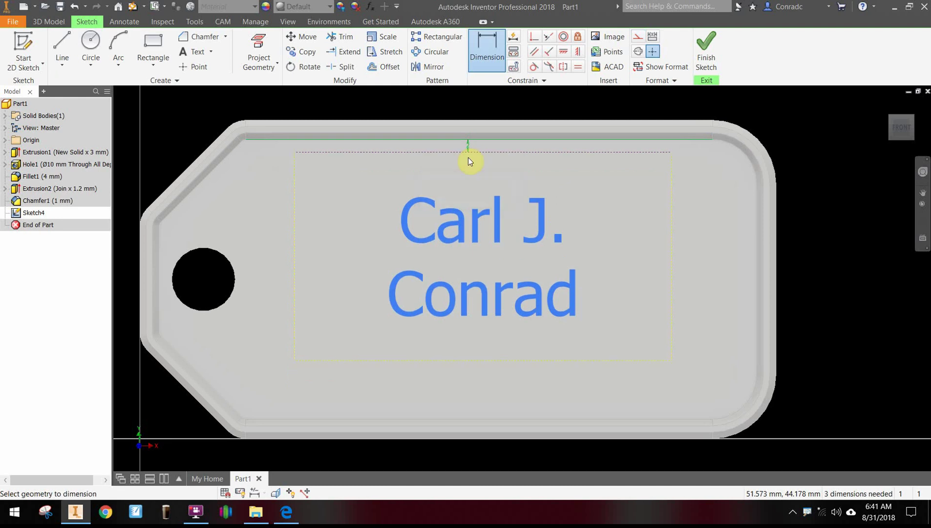
# Dimension the text box's edge nearest the rounded end 2 mm from the border's inner vertical edge
pyautogui.click(672, 259)
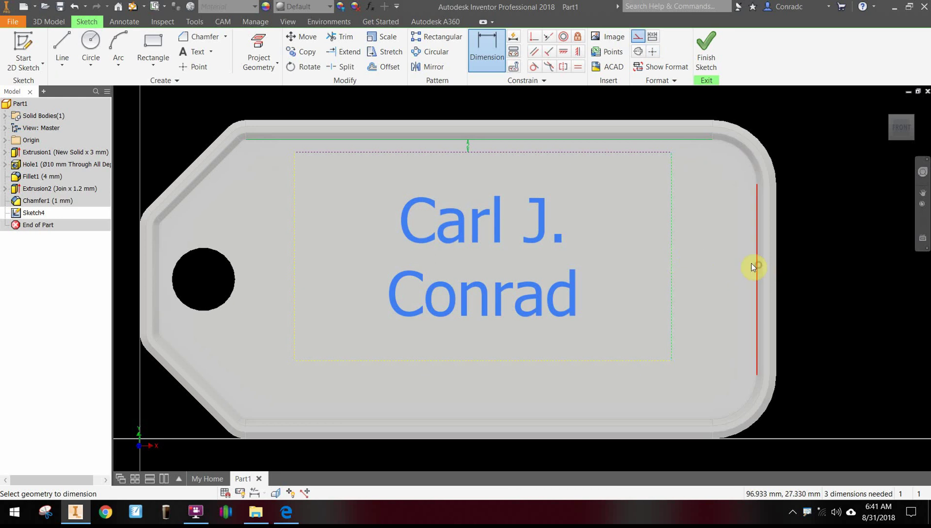
pyautogui.click(754, 266)
pyautogui.click(731, 269)
pyautogui.write('2')
pyautogui.press('Return')
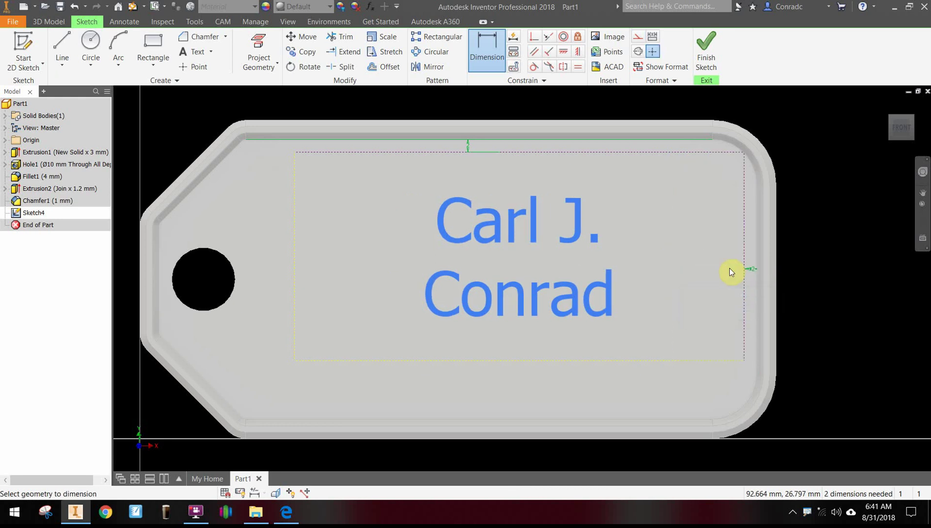
# Dimension the text box's lower edge 2 mm from the lower inner edge of the border
pyautogui.click(616, 361)
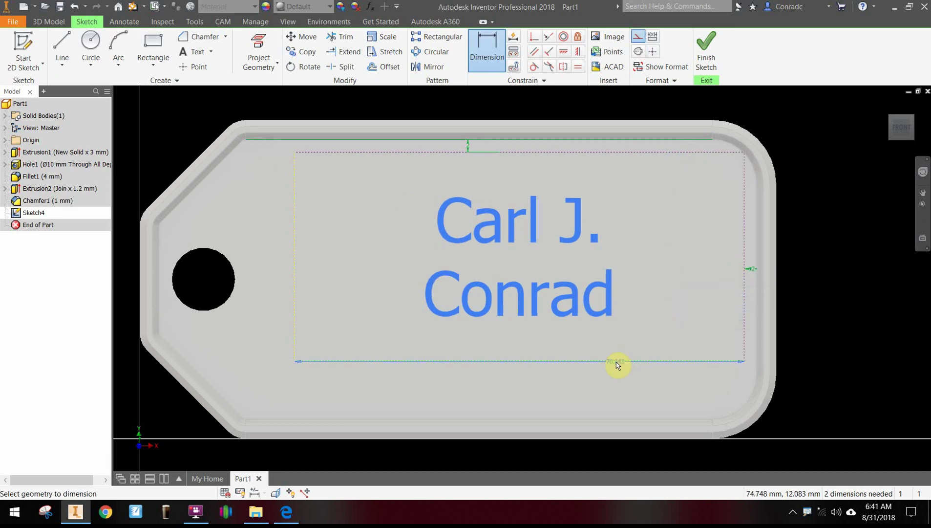
pyautogui.click(572, 421)
pyautogui.click(575, 402)
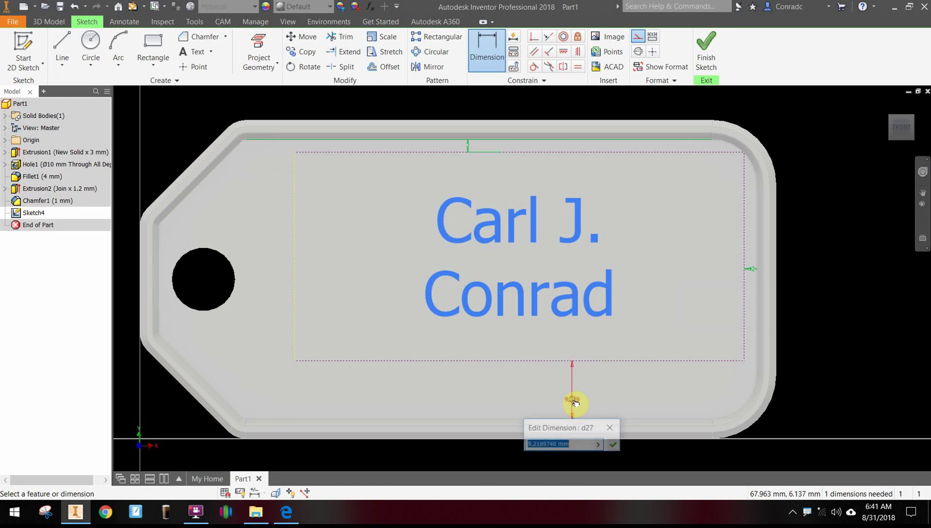
pyautogui.write('2')
pyautogui.press('Return')
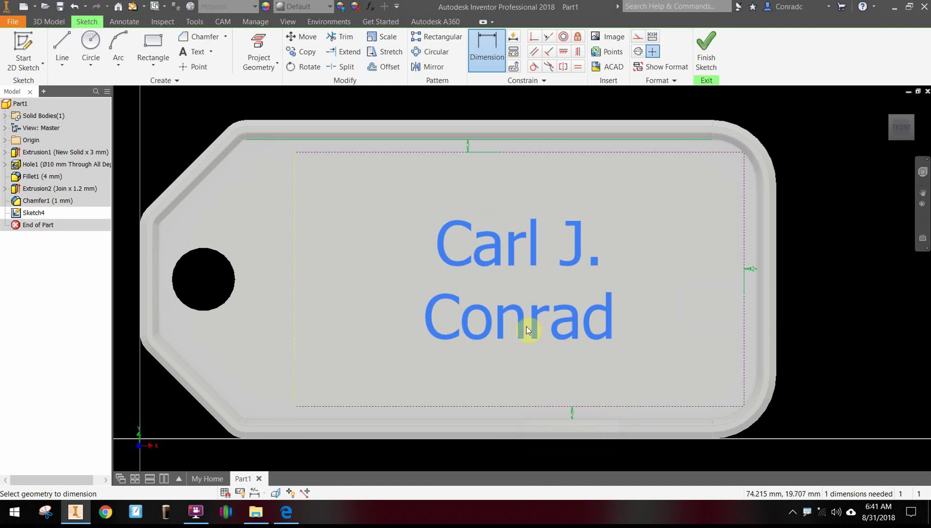
# Make the text box's edge nearest the hole tangent to the hole's circle
pyautogui.click(533, 68)
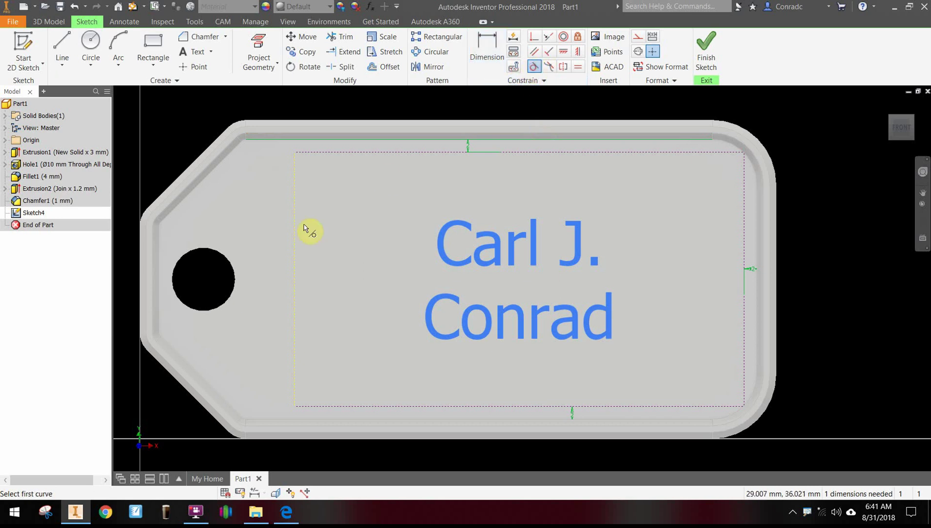
pyautogui.click(295, 265)
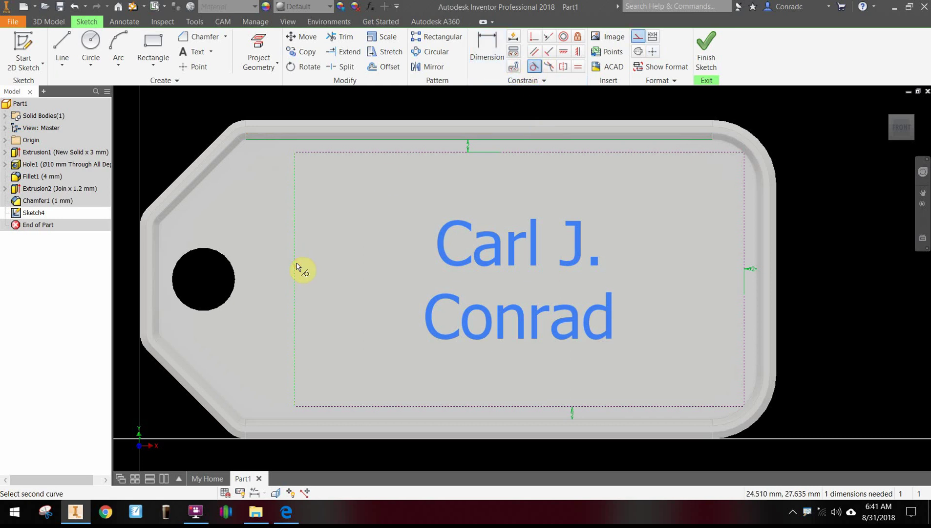
pyautogui.click(236, 286)
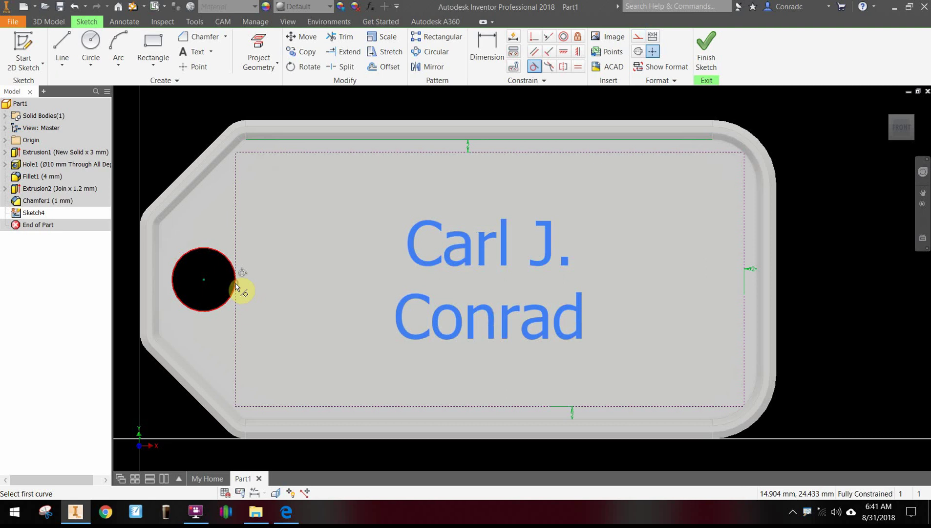
pyautogui.rightClick(655, 285)
pyautogui.click(681, 287)
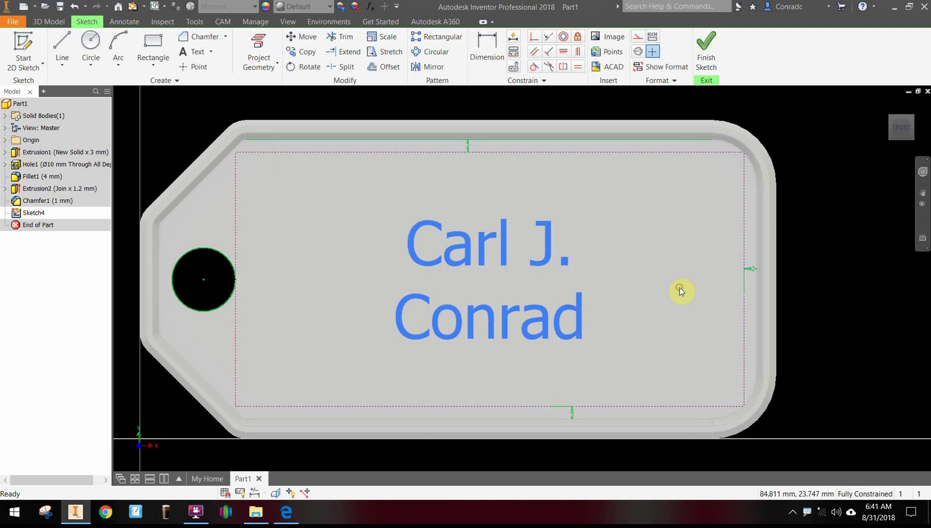
# Format both lines of the name text inside the border as bold with a 12 mm text height
pyautogui.doubleClick(466, 250)
pyautogui.moveTo(528, 270); pyautogui.dragTo(377, 219)
pyautogui.click(358, 156)
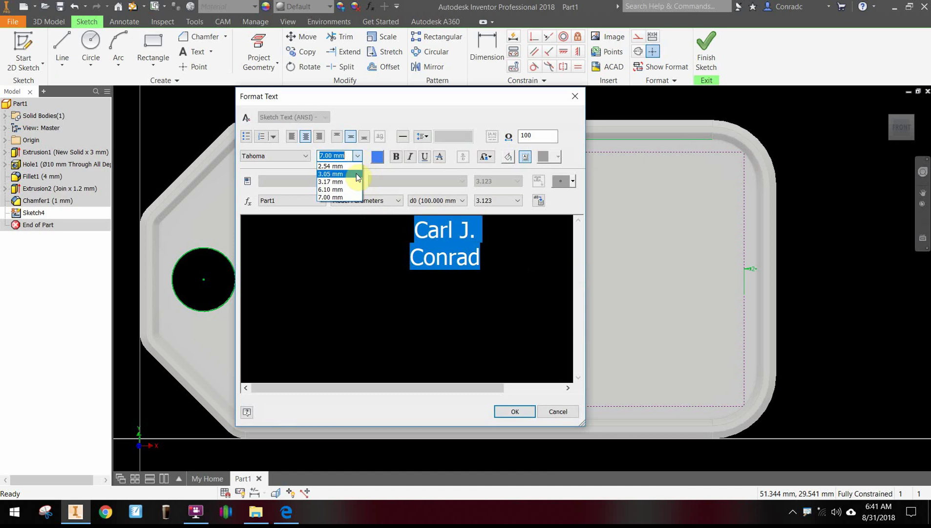
pyautogui.write('12')
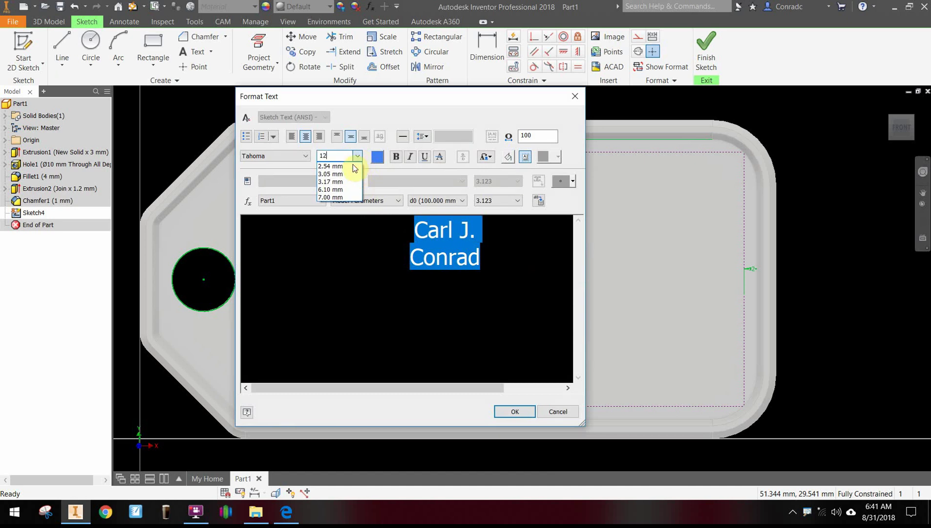
pyautogui.press('Return')
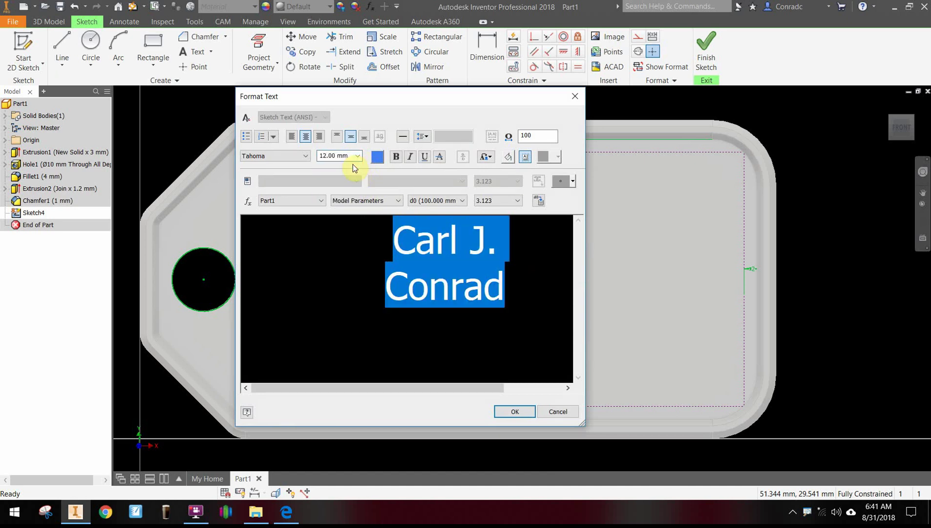
pyautogui.click(396, 156)
pyautogui.click(515, 411)
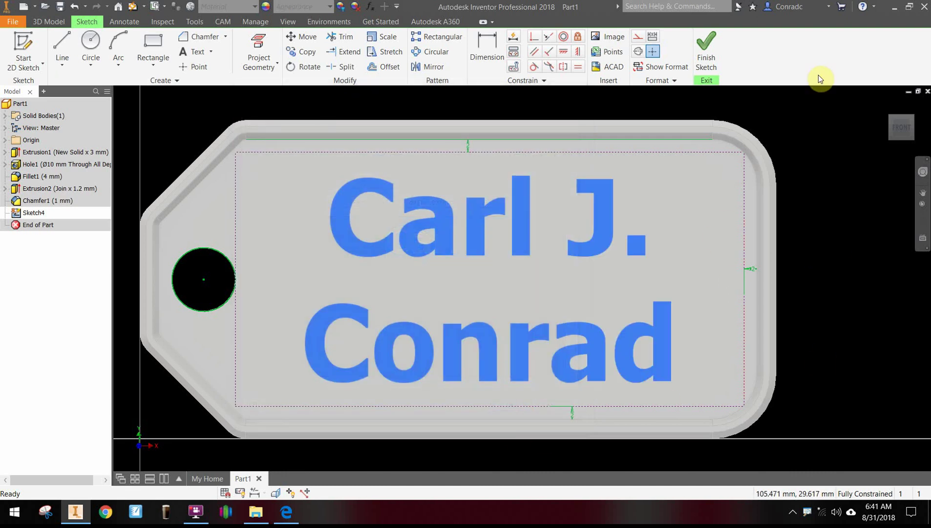
# Finish the text sketch and extrude the name lettering 1.2 mm upward from the plate, joined to the body
pyautogui.click(707, 54)
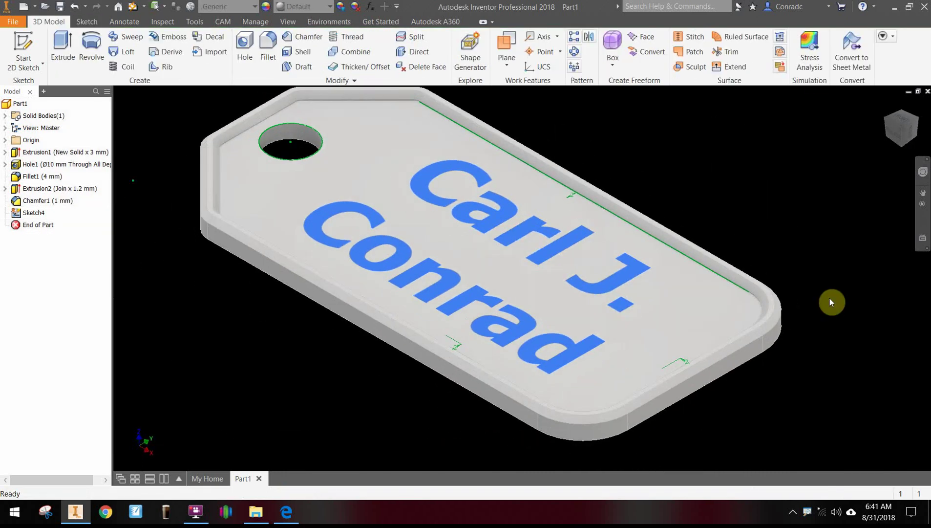
pyautogui.press('e')
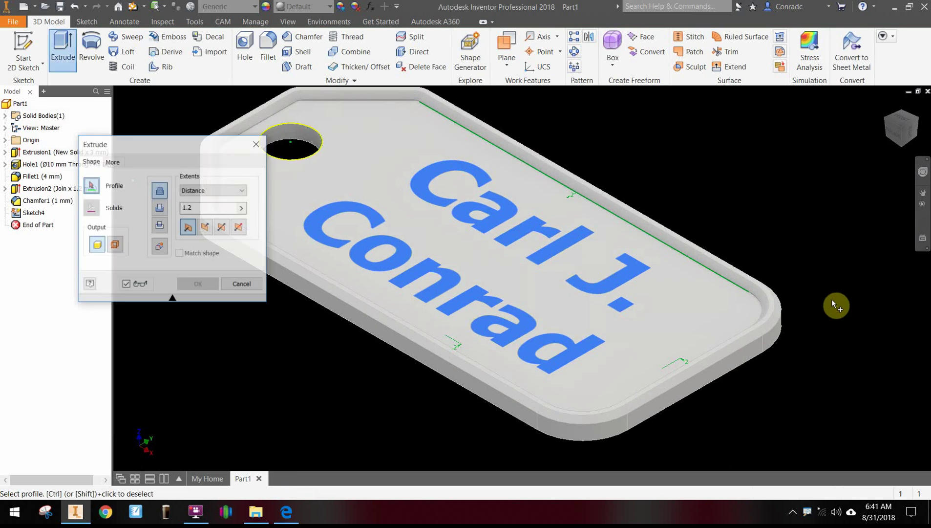
pyautogui.click(507, 236)
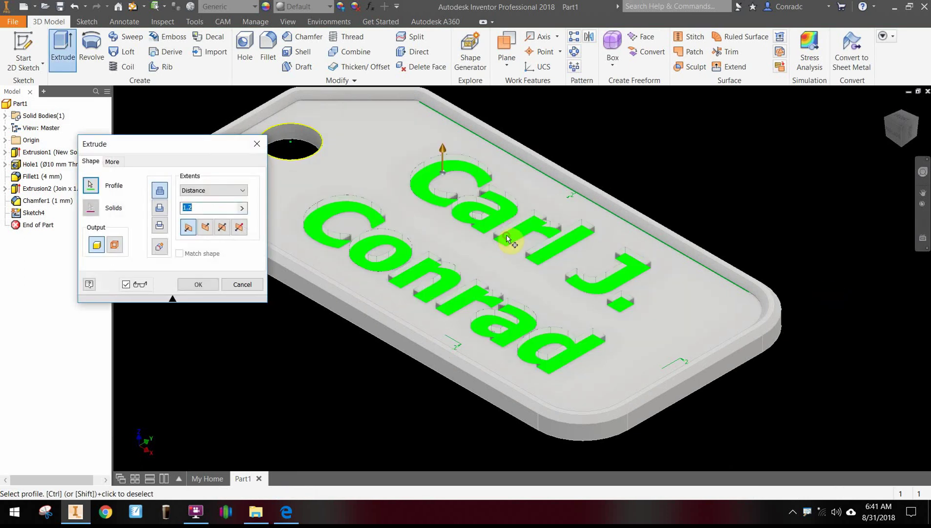
pyautogui.click(198, 284)
# Save the part as Book Bag Tag CJC in the Bathroom Pass folder
pyautogui.moveTo(657, 255); pyautogui.dragTo(599, 313, button='middle')
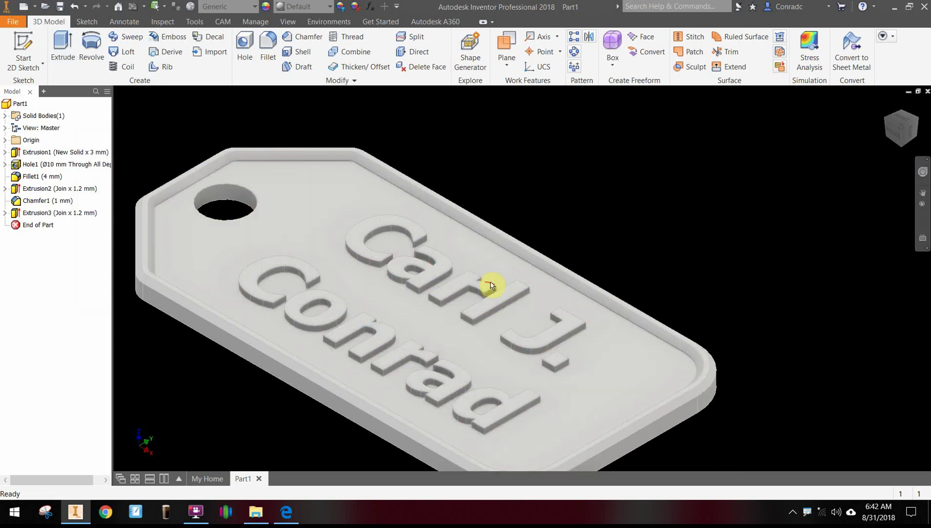
pyautogui.moveTo(734, 278); pyautogui.dragTo(692, 304, button='middle')
pyautogui.scroll(-3, 819, 284)
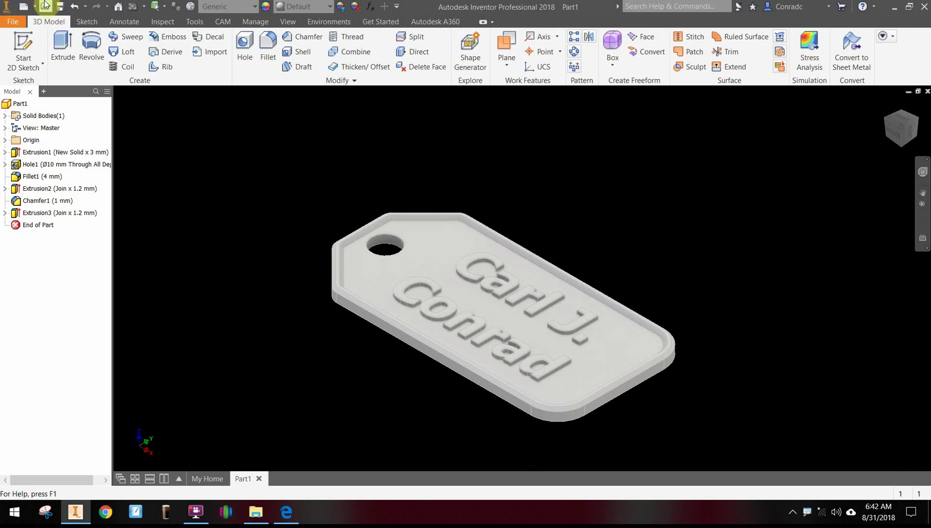
pyautogui.click(59, 7)
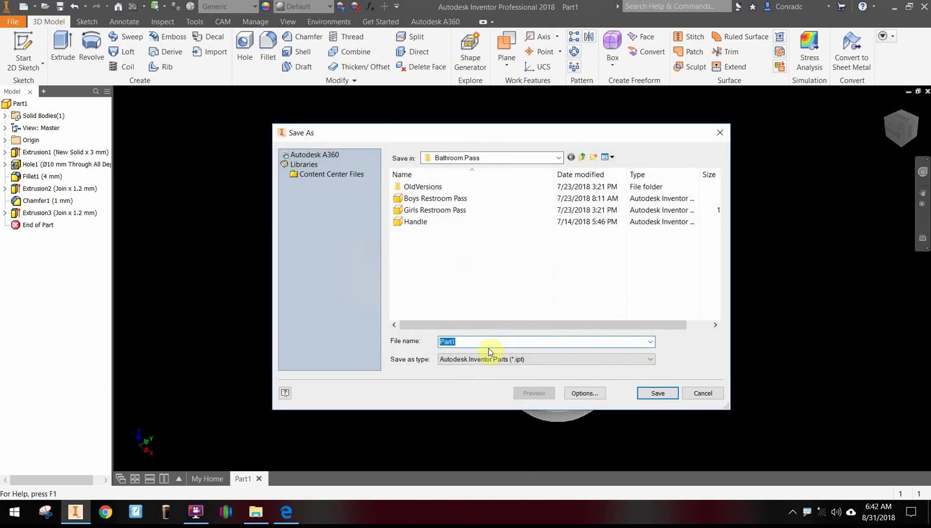
pyautogui.write('Boog')
pyautogui.click(659, 393)
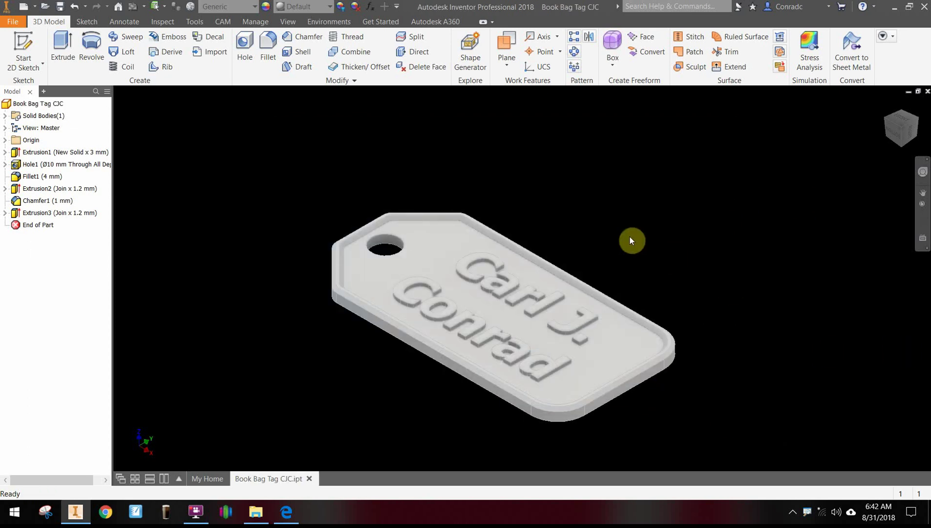
# Start exporting the tag to a CAD format with STL as the file type
pyautogui.moveTo(704, 278); pyautogui.dragTo(736, 272, button='middle')
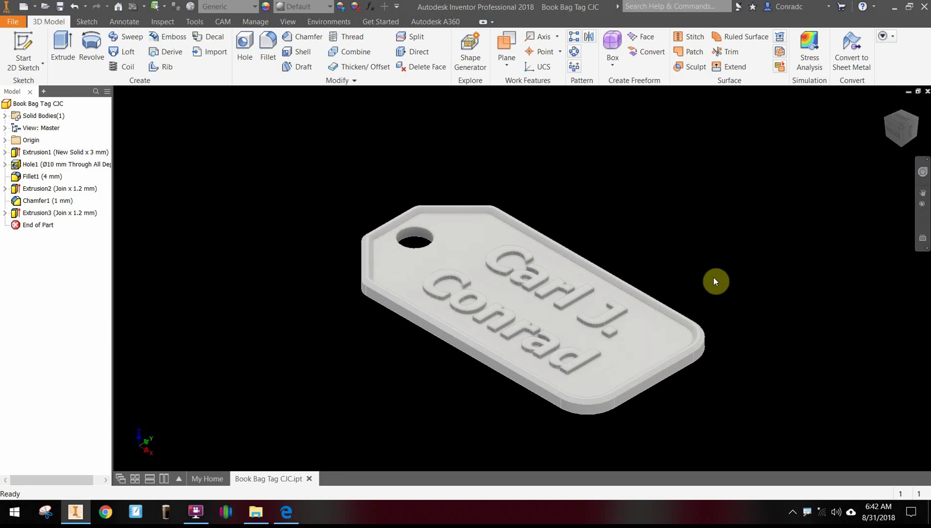
pyautogui.click(13, 22)
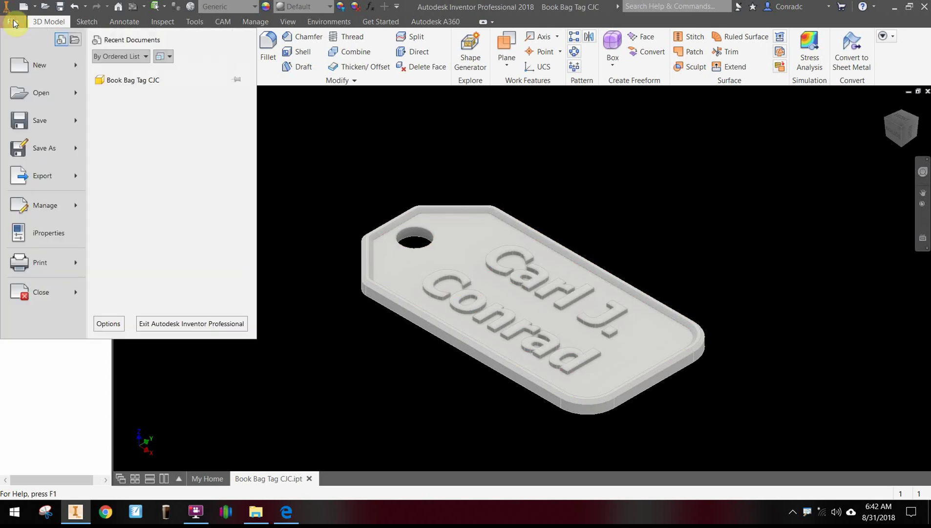
pyautogui.click(73, 175)
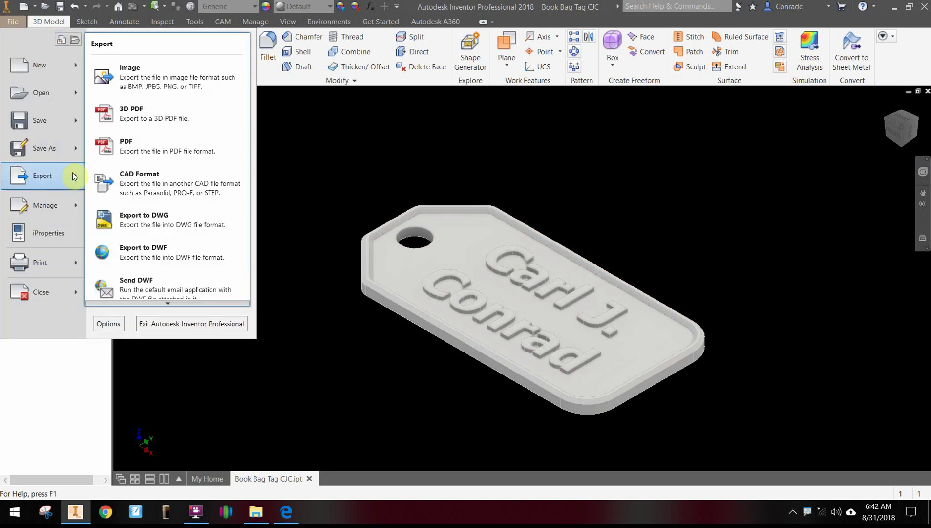
pyautogui.click(134, 179)
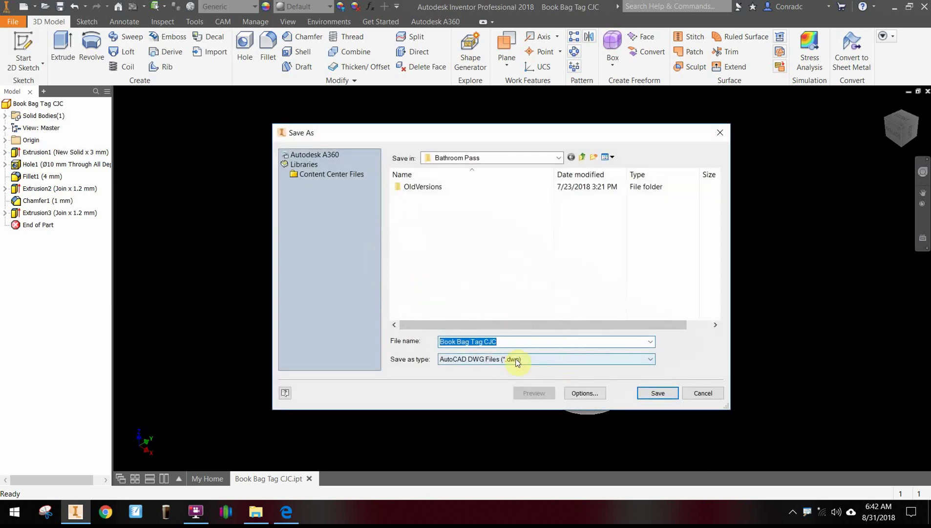
pyautogui.click(516, 360)
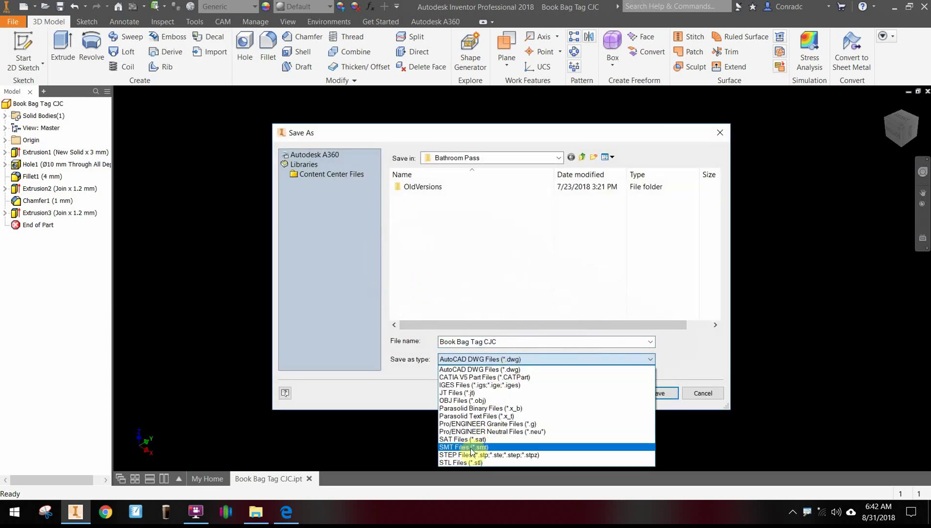
pyautogui.click(465, 462)
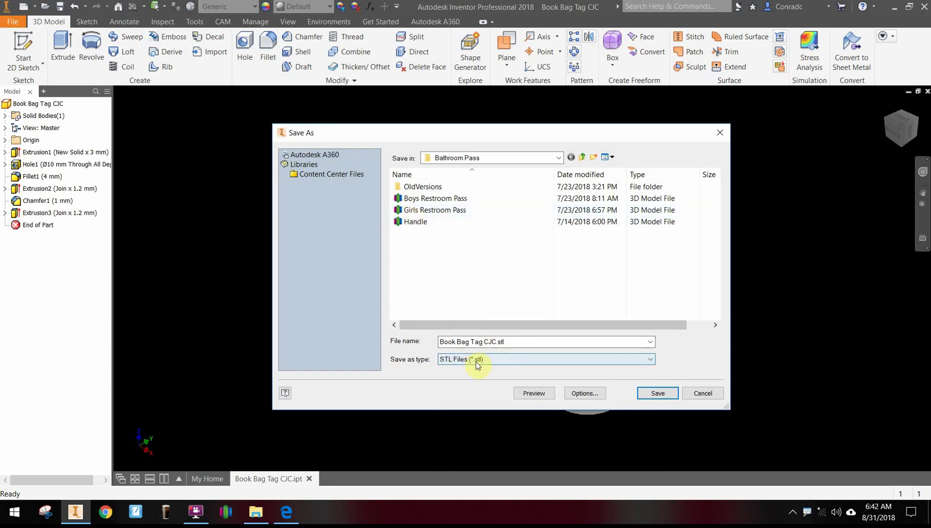
# Accept the binary STL options with millimeter units and High resolution, and save the export as Book Bag Tag CJC.stl
pyautogui.click(587, 396)
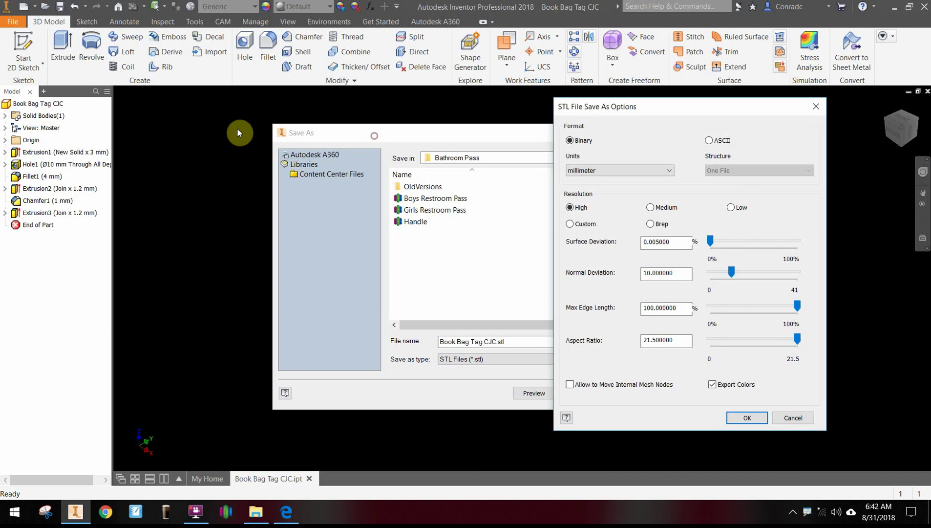
pyautogui.click(791, 419)
pyautogui.moveTo(453, 134); pyautogui.dragTo(283, 136)
pyautogui.click(412, 392)
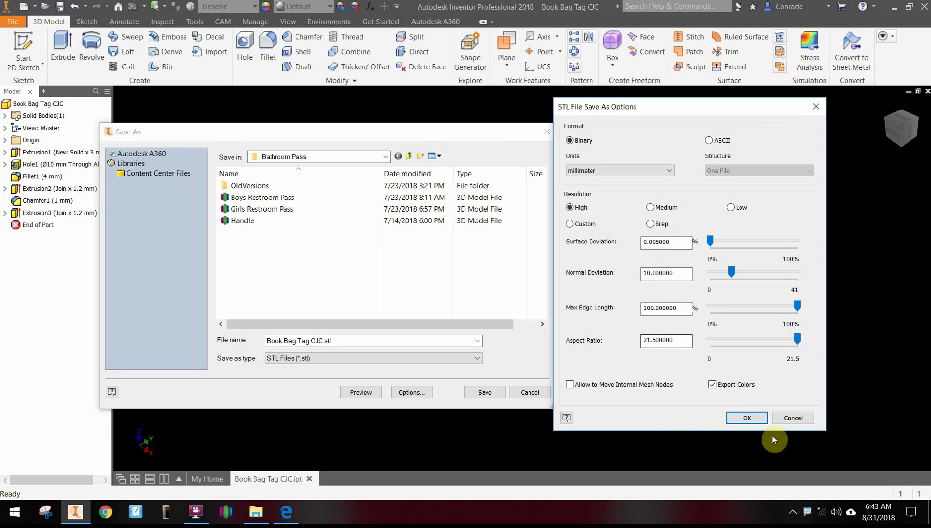
pyautogui.click(741, 419)
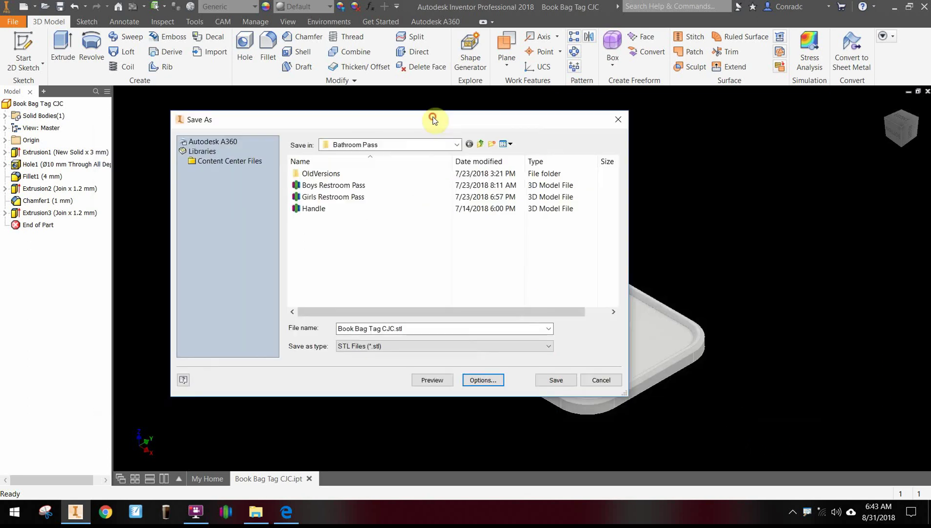
pyautogui.click(483, 392)
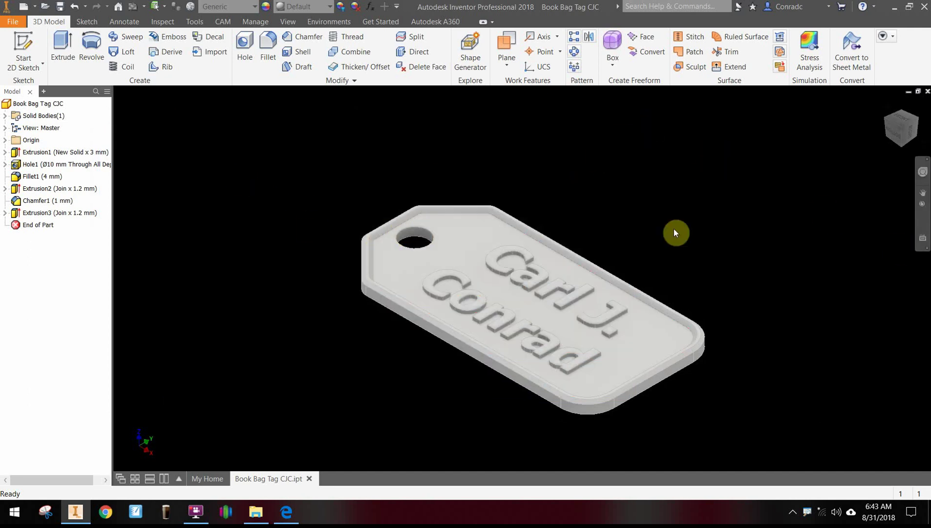
pyautogui.scroll(3, 705, 234)
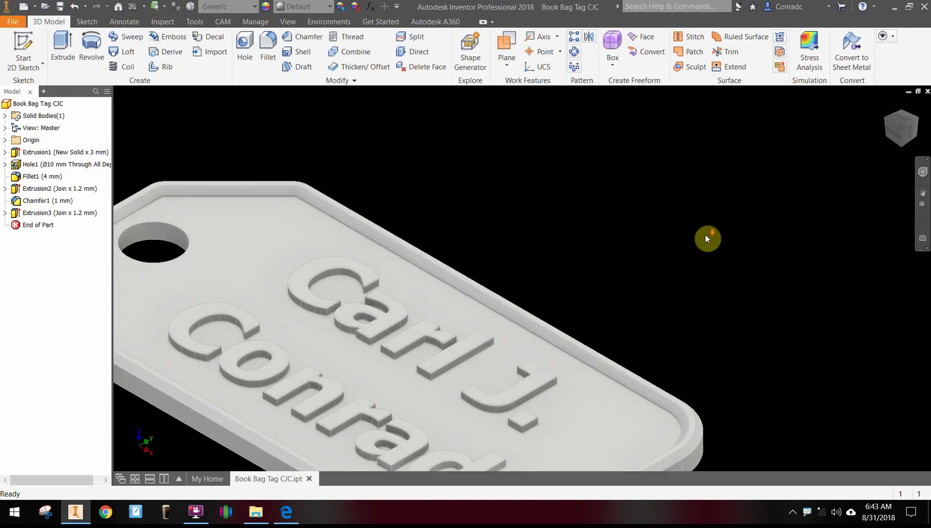
pyautogui.scroll(-5, 698, 235)
pyautogui.scroll(1, 701, 200)
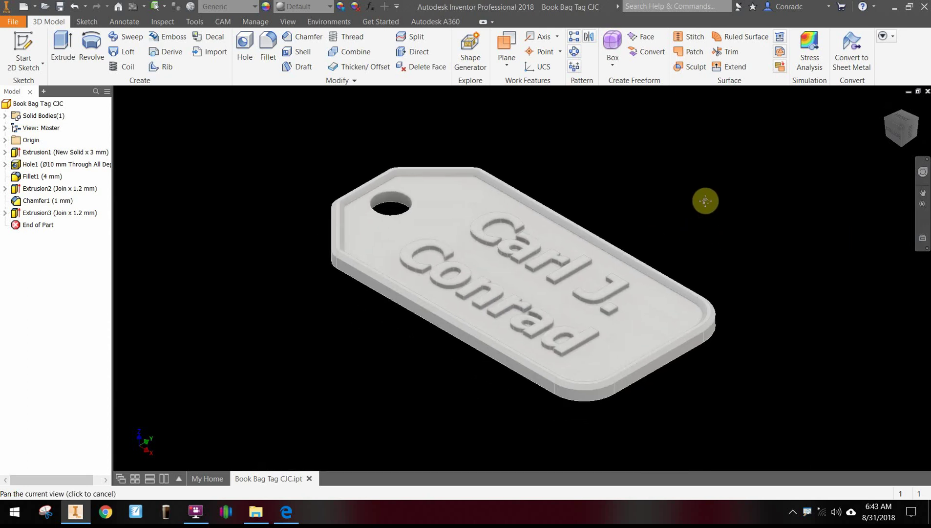